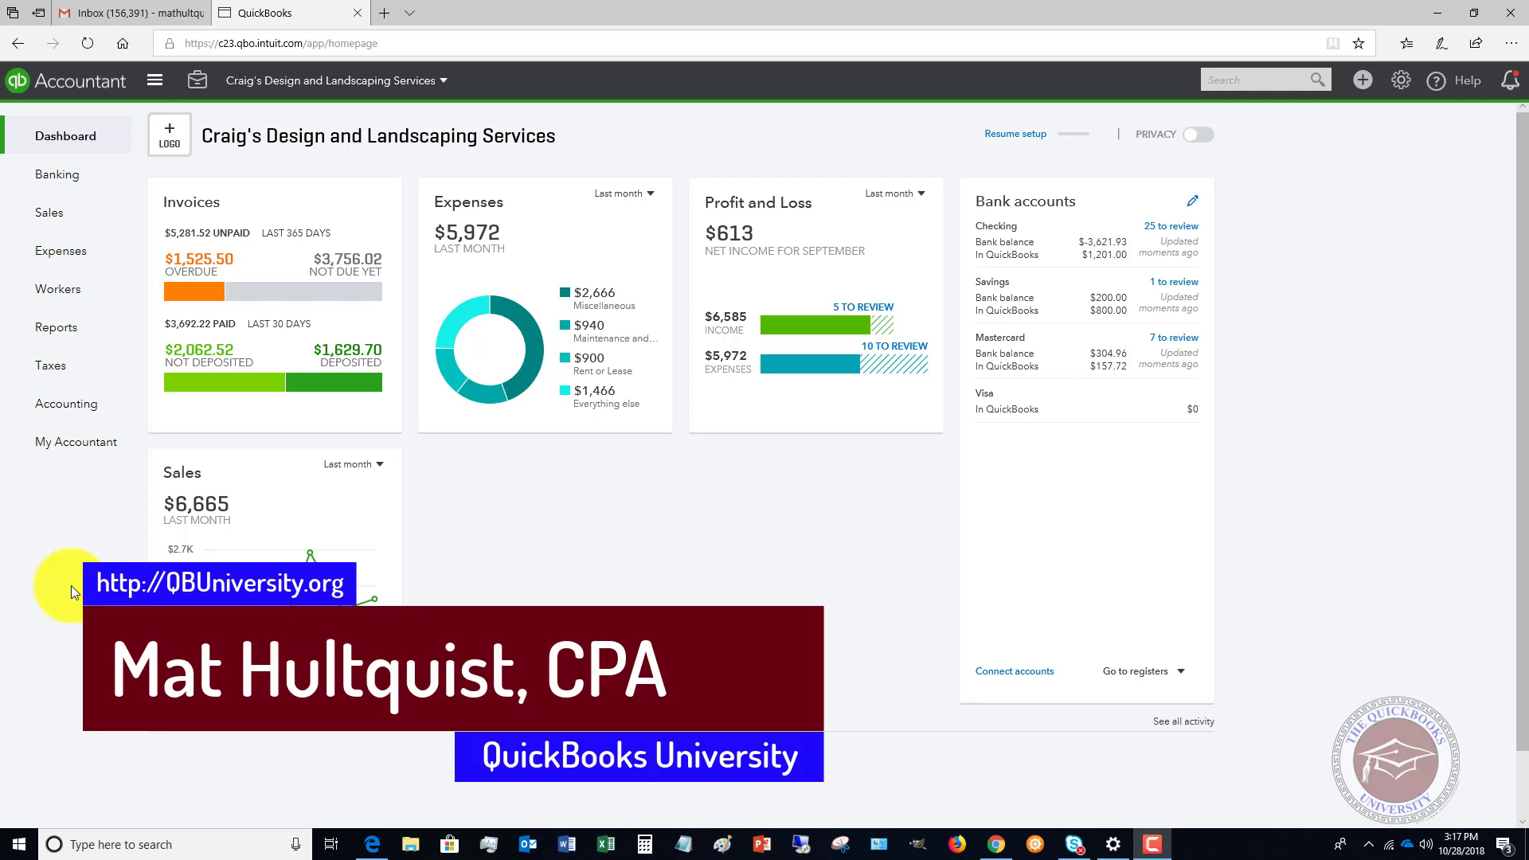
Step: Open Expenses > Vendors and bring up the + Create menu of new transactions
mouse_move(72, 253)
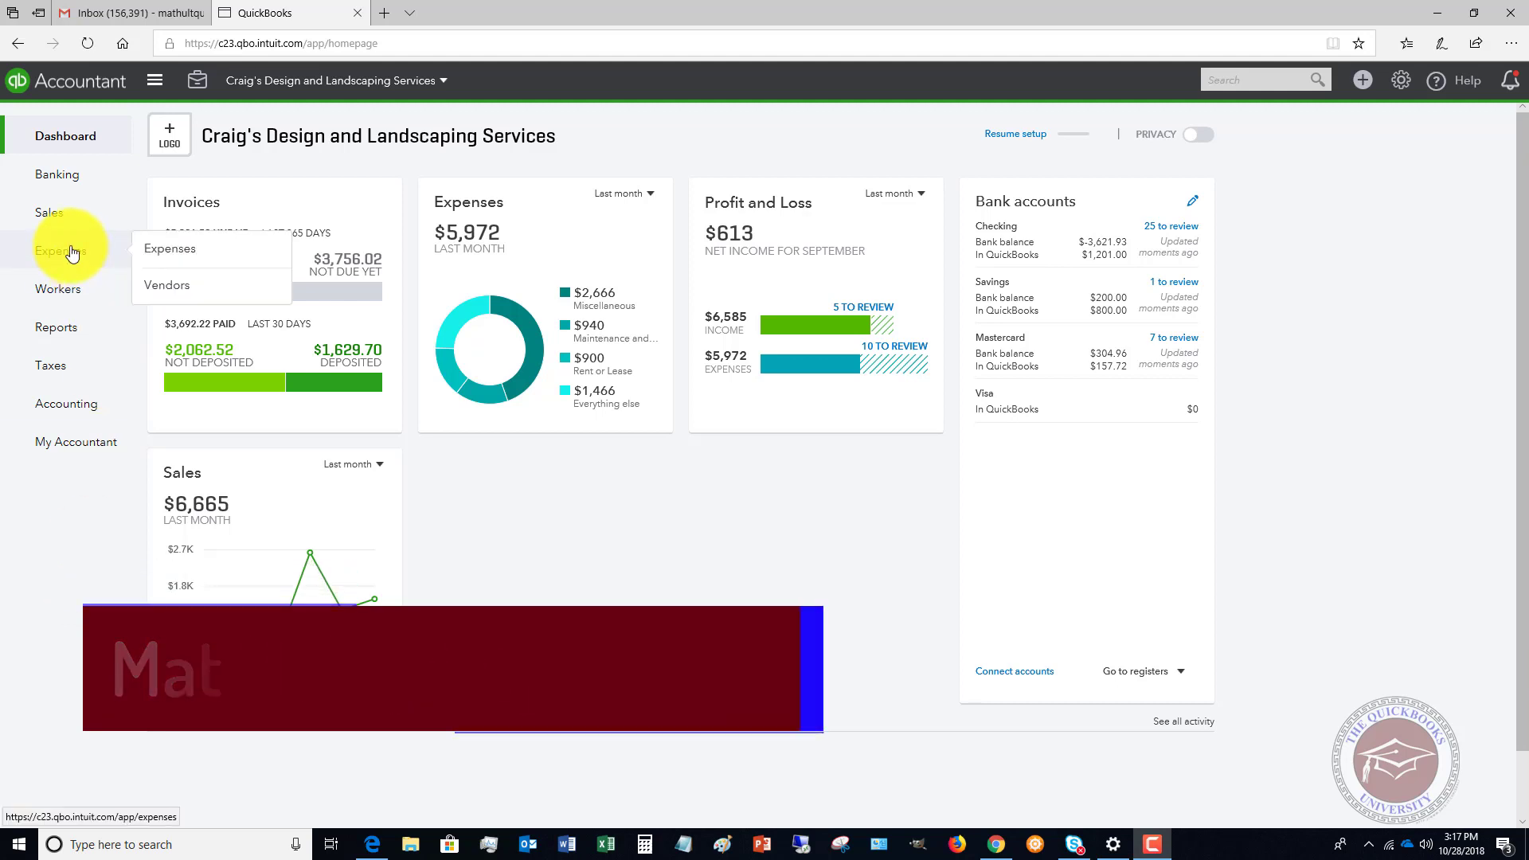
left_click(178, 288)
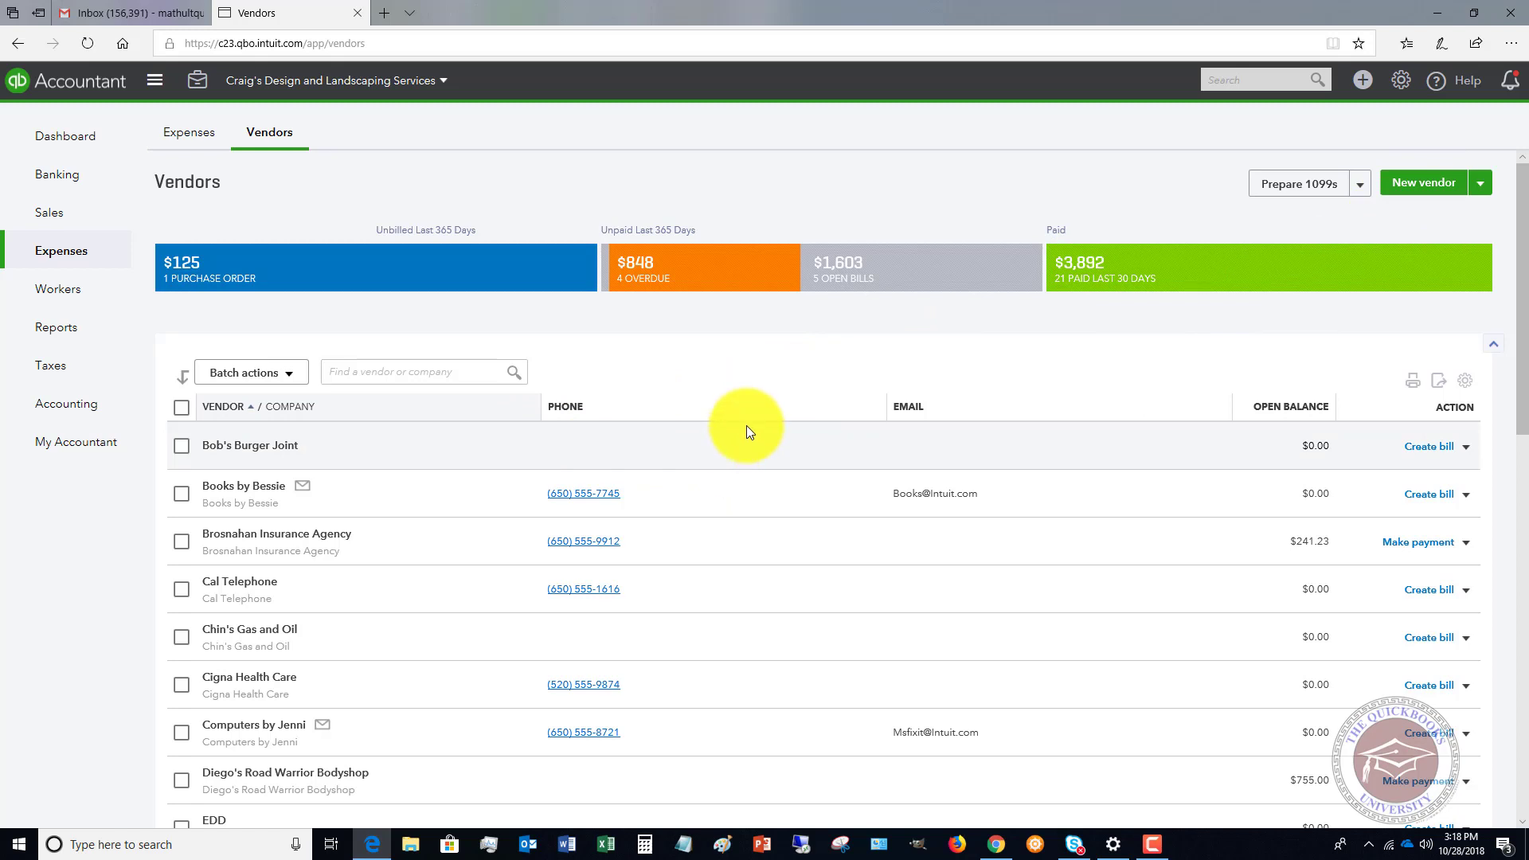
left_click(1367, 94)
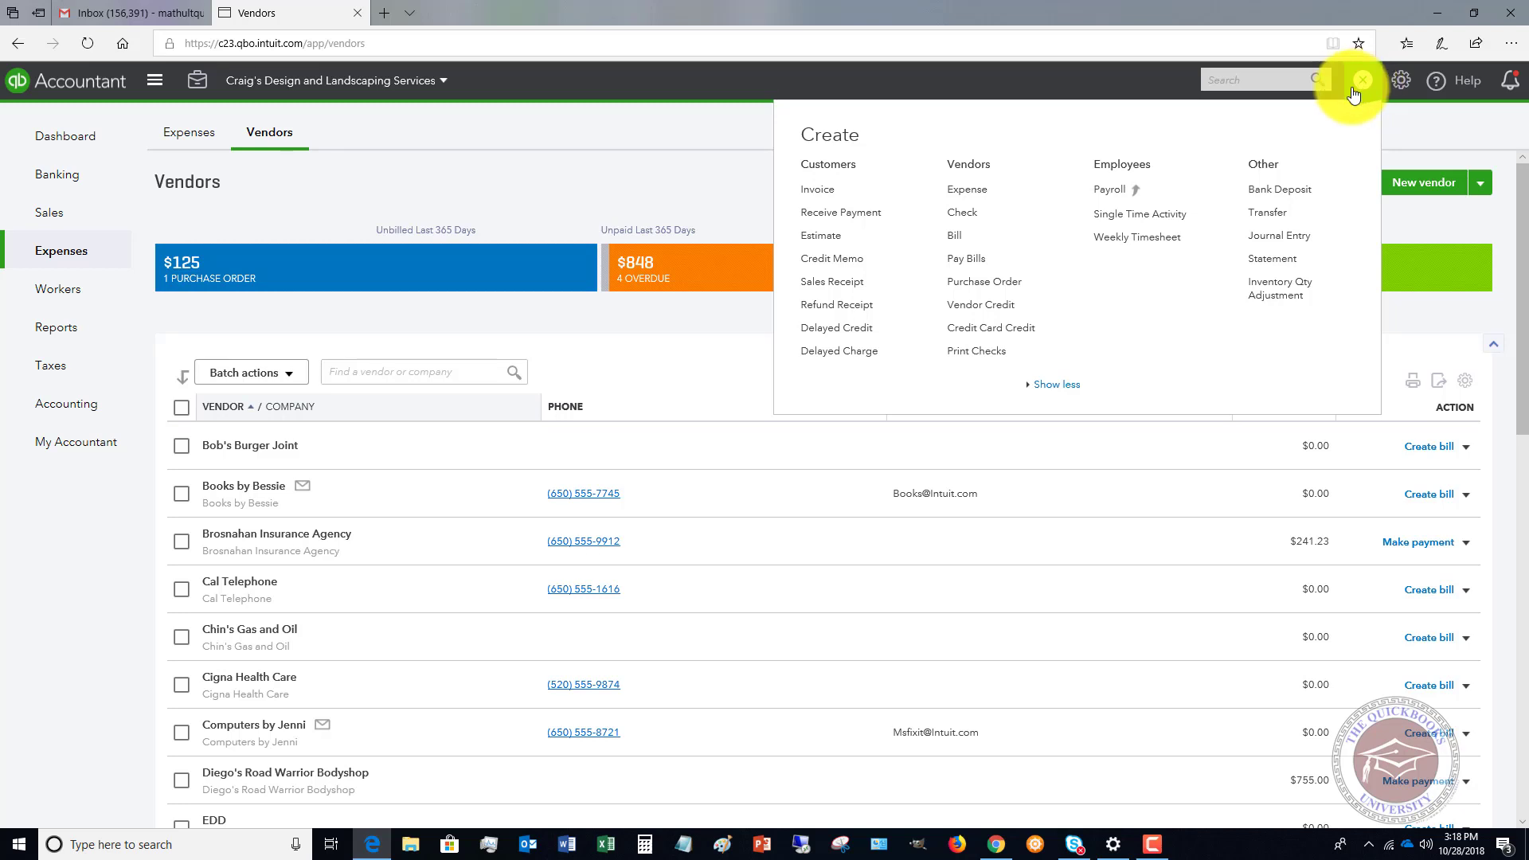
Step: Start a new bill for vendor Computers by Jenni with Net 30 terms
left_click(955, 240)
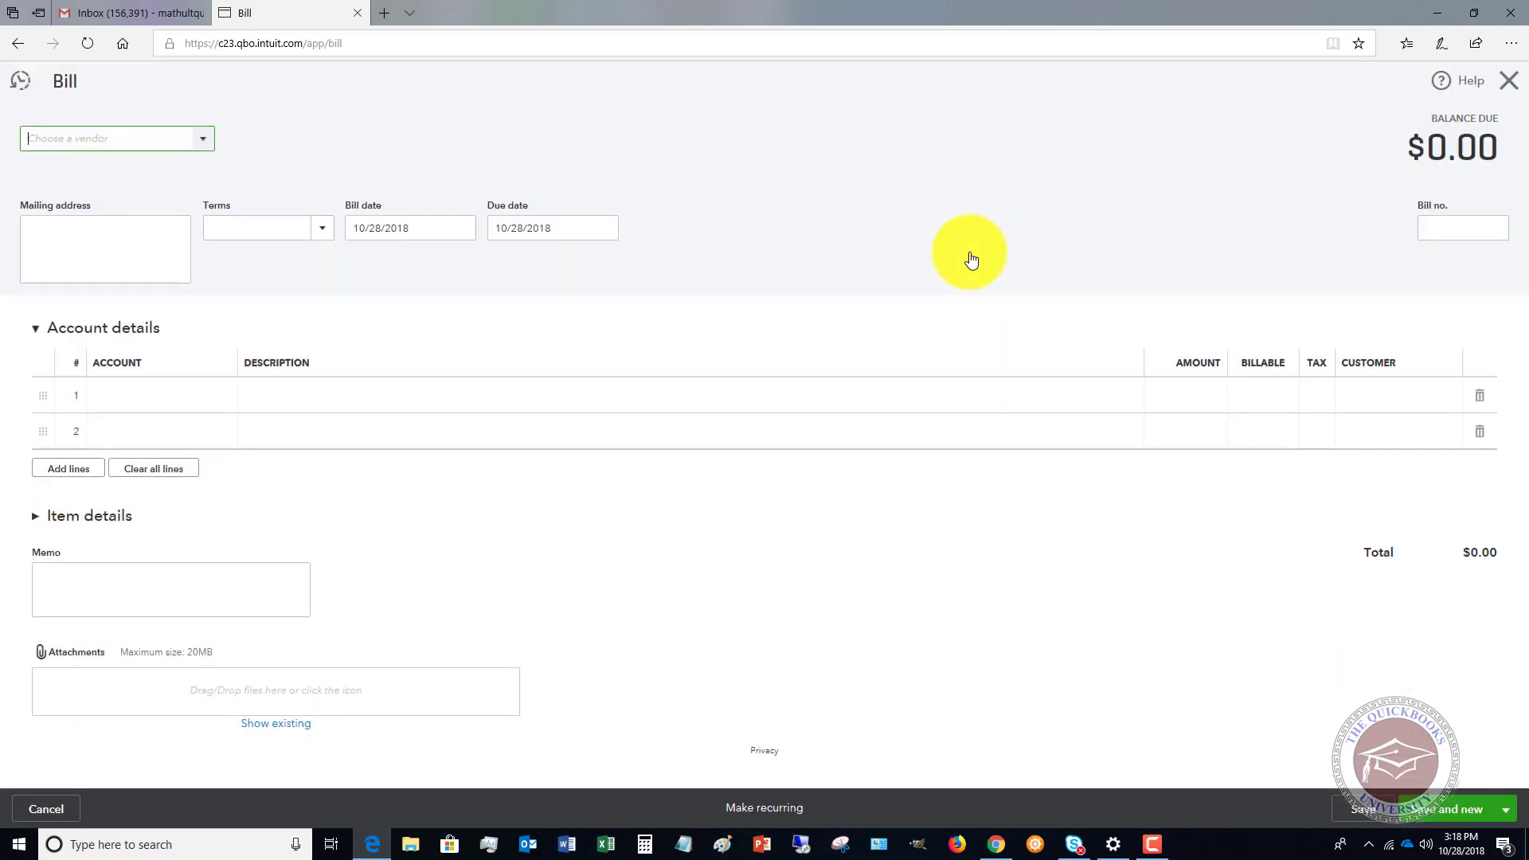
left_click(202, 140)
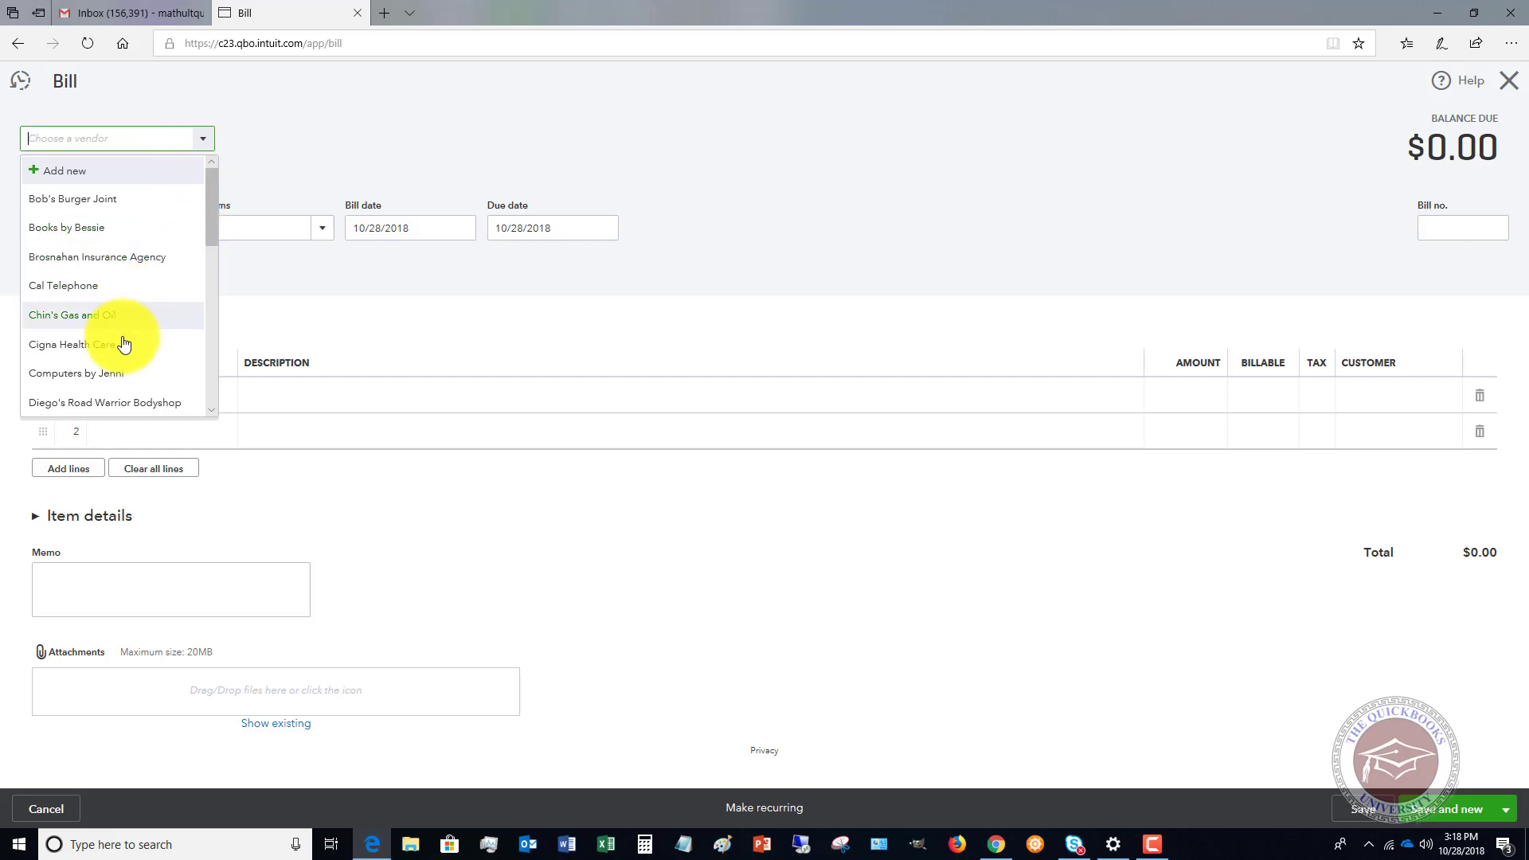
left_click(119, 373)
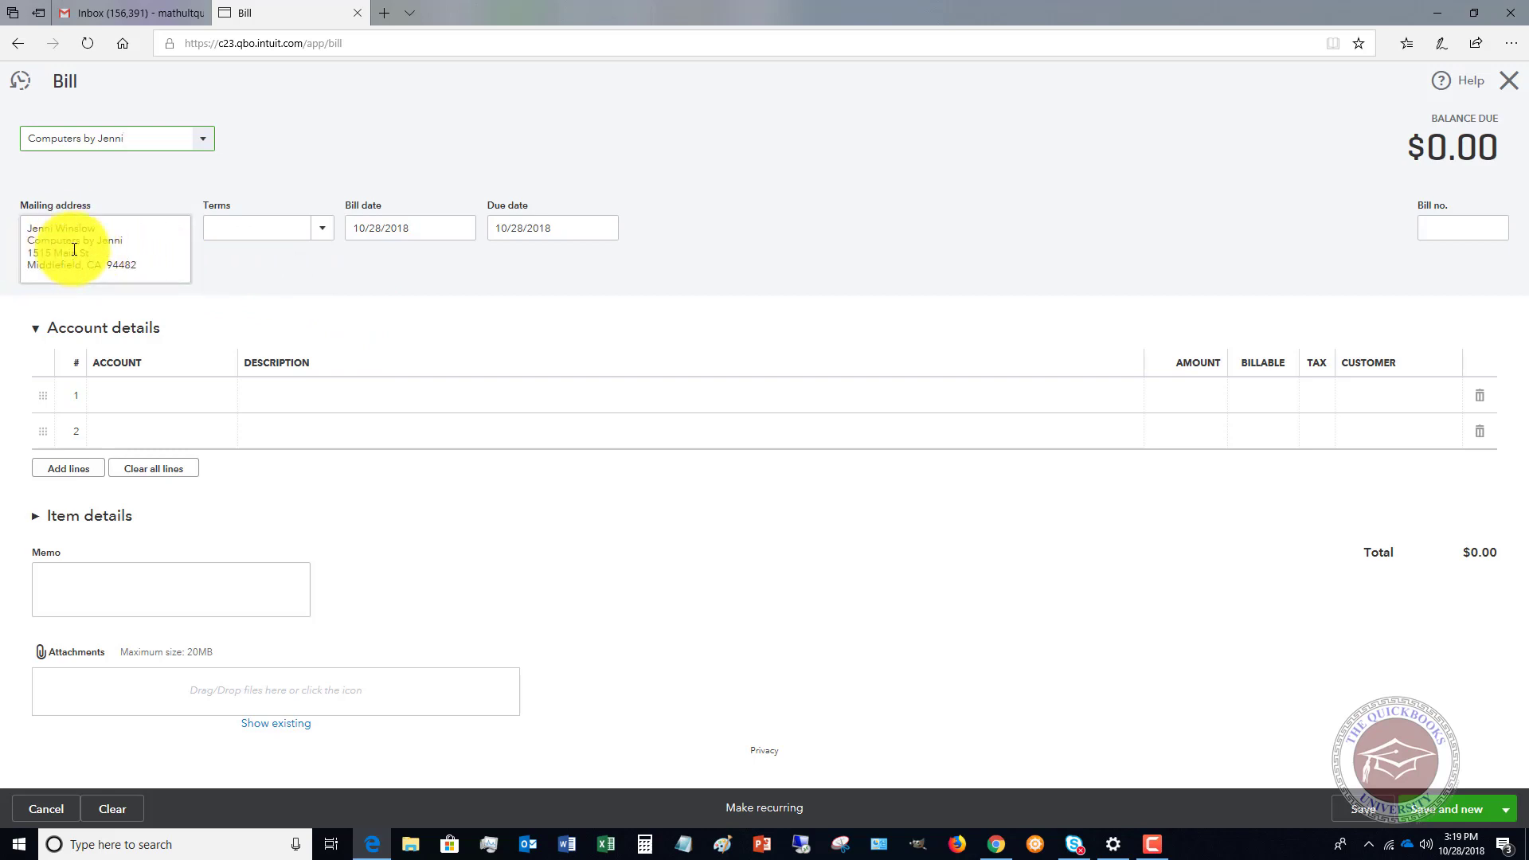
left_click(323, 230)
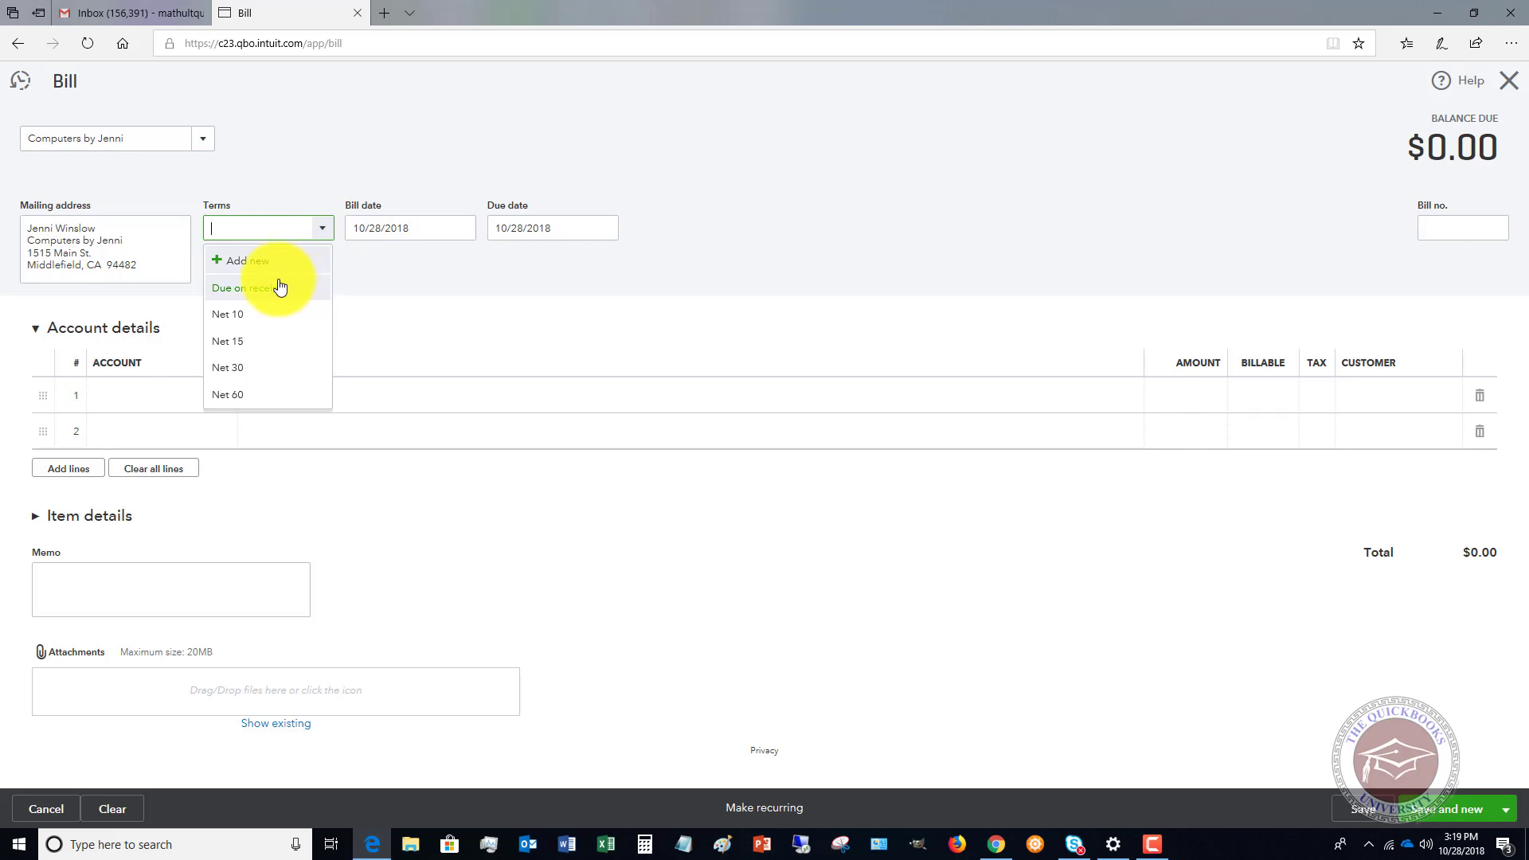
left_click(228, 368)
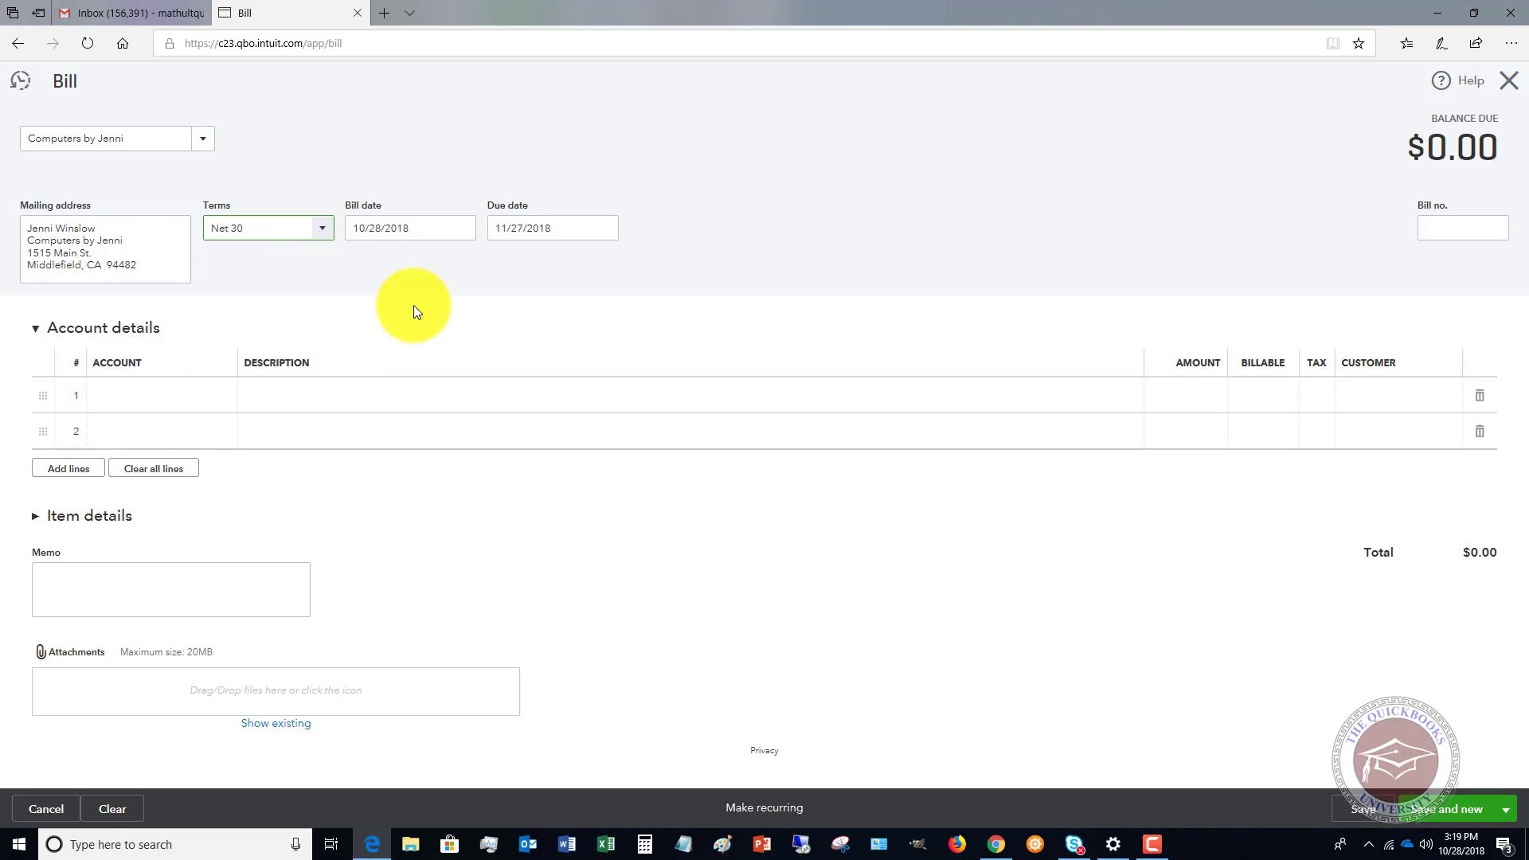
Step: Date the bill 09/30/2018 so it falls due 10/30/2018
left_click(430, 228)
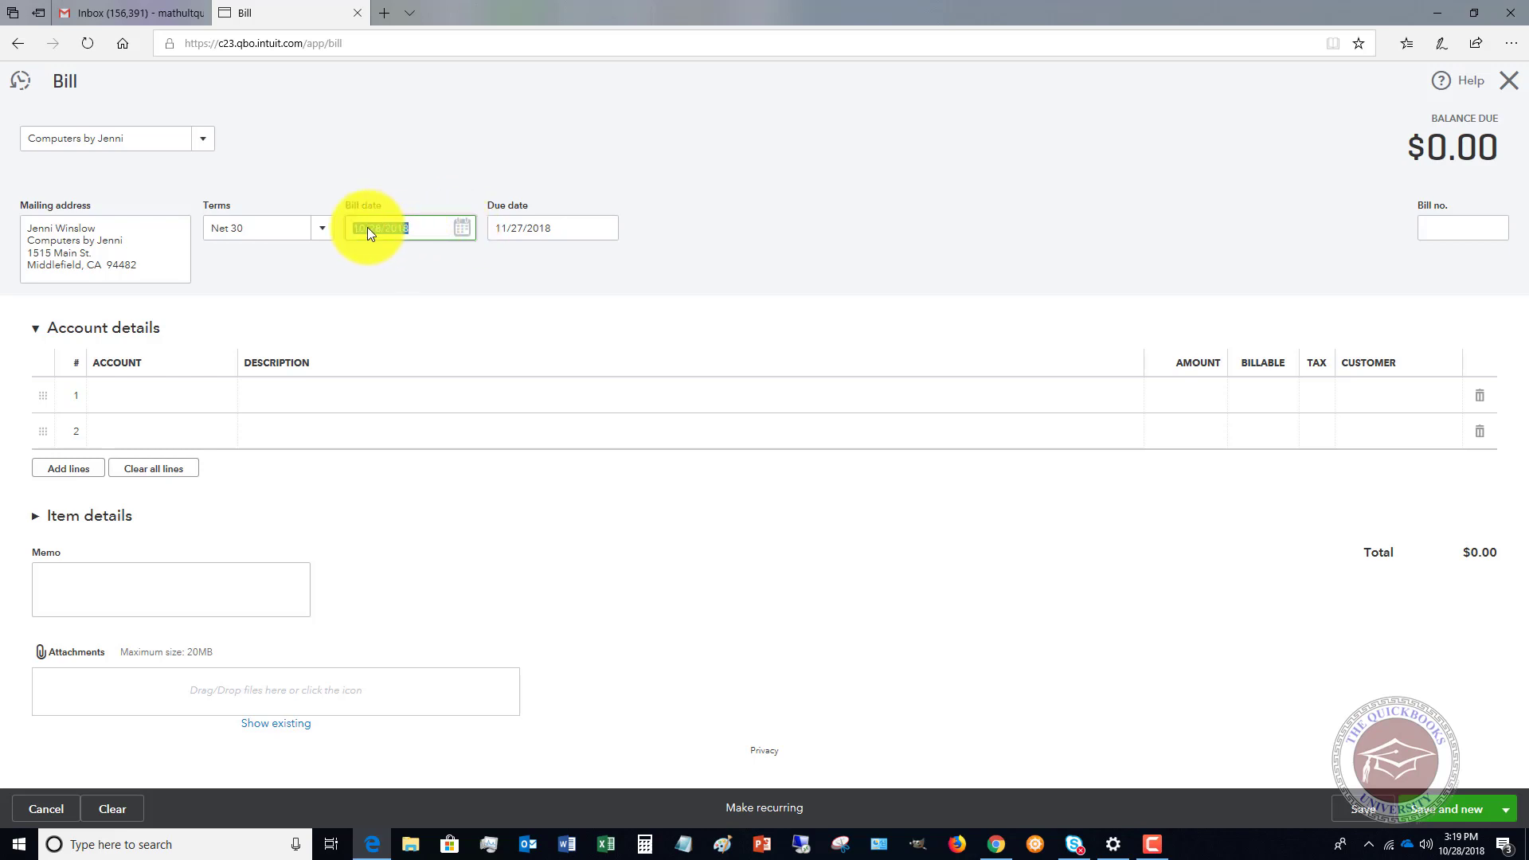
left_click(462, 231)
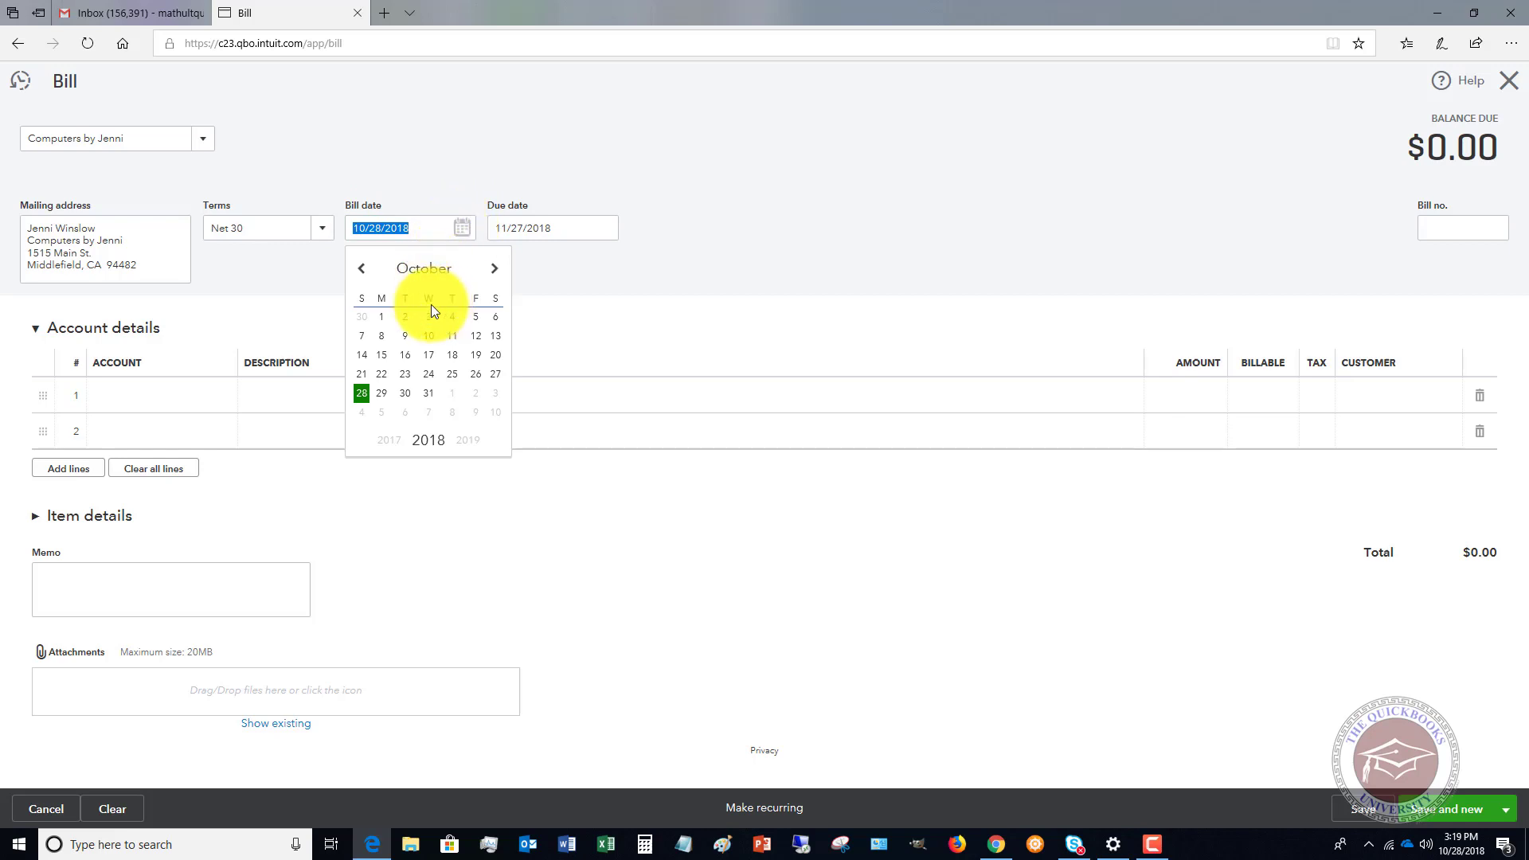
left_click(363, 318)
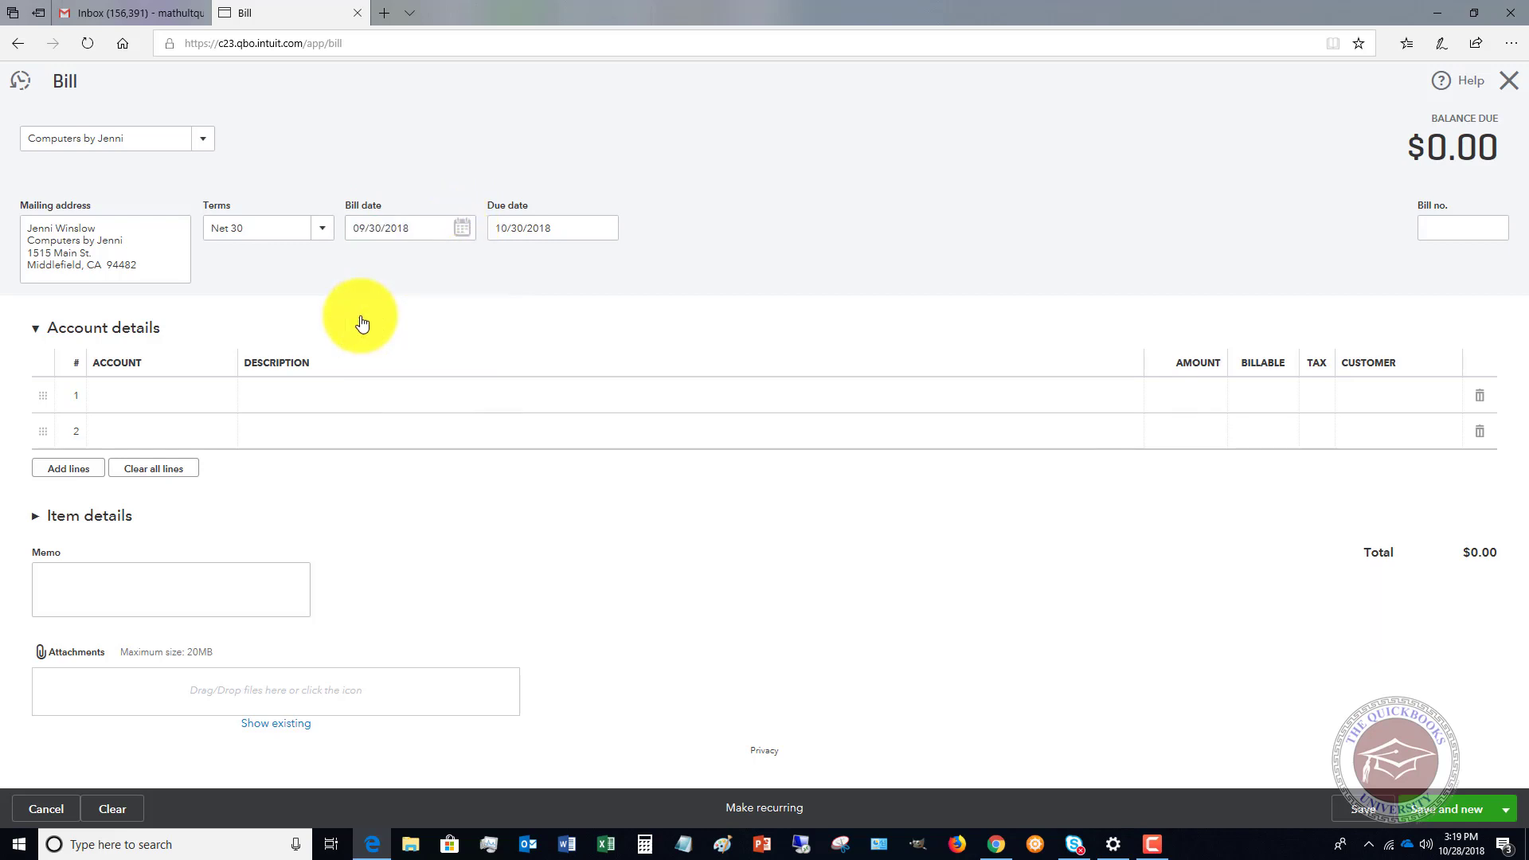
left_click(188, 393)
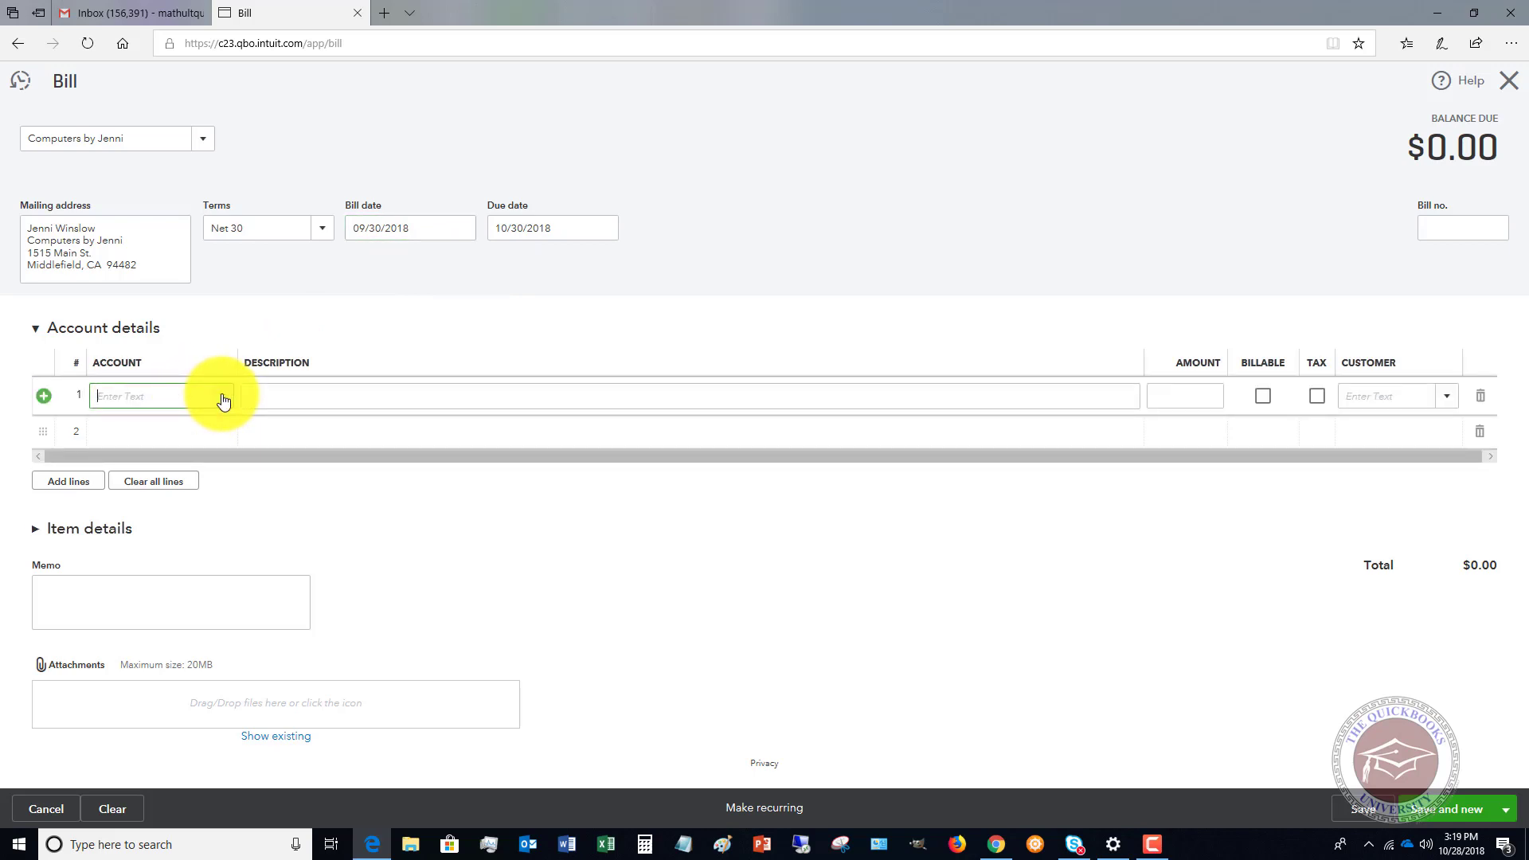
Step: Charge line 1 to Maintenance and Repair:Computer Repairs for 55.26, making the bill total $55.26
left_click(223, 401)
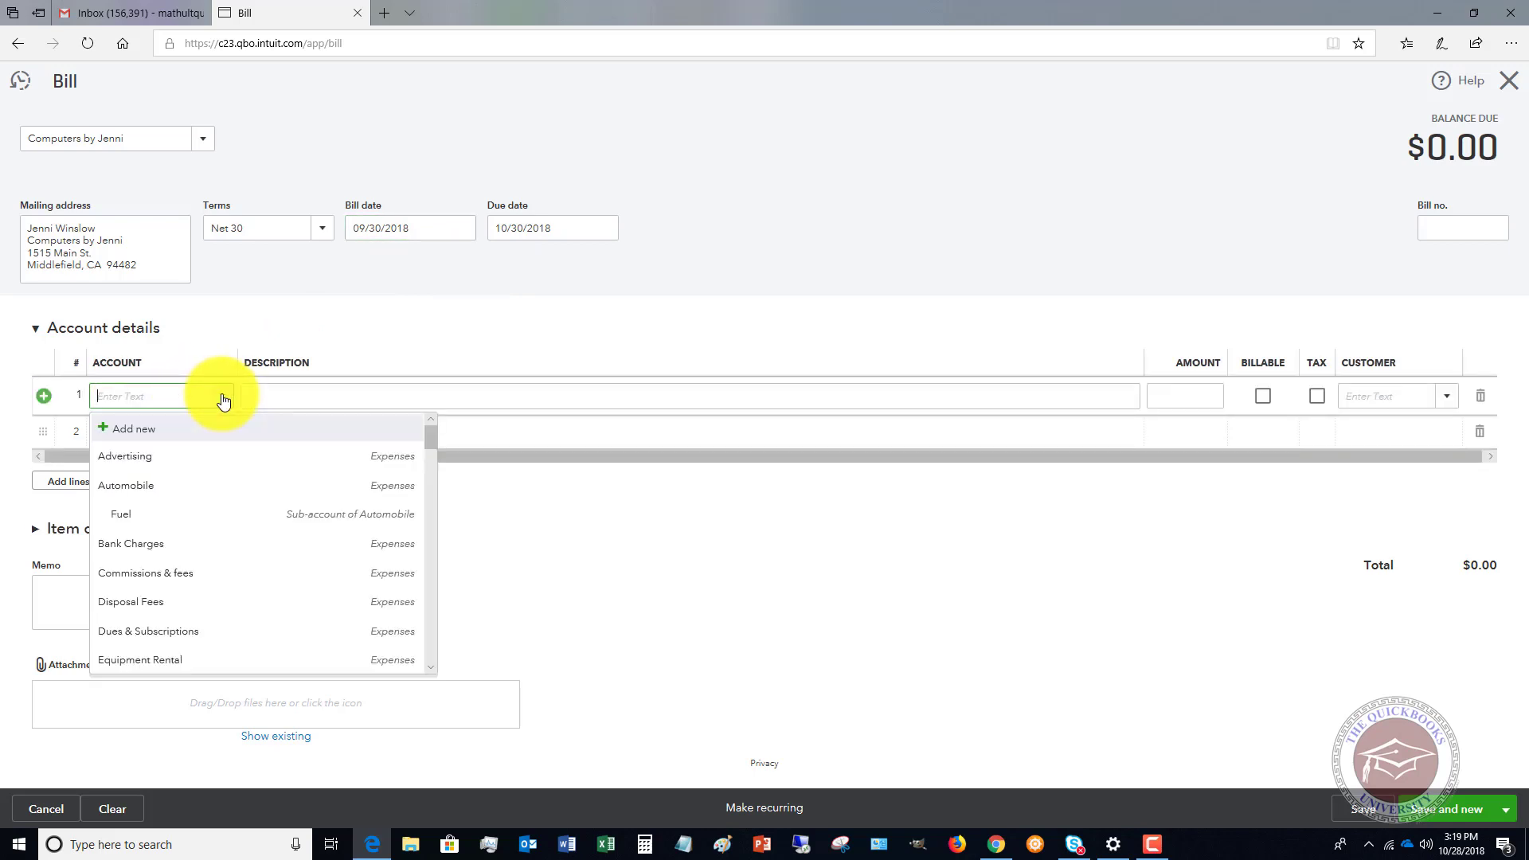
scroll(242, 465, "down", 2)
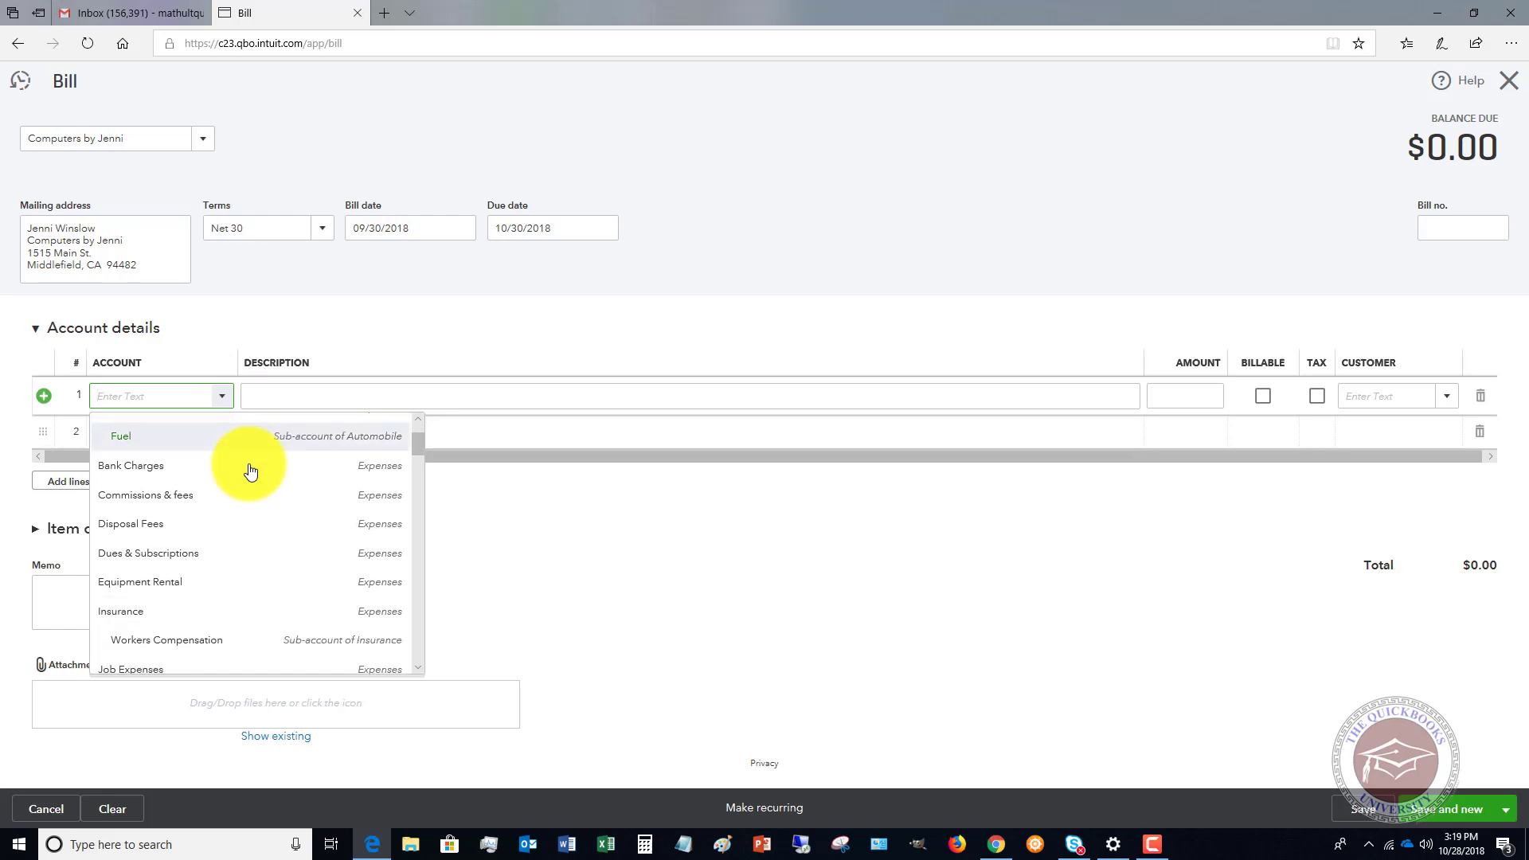
scroll(250, 471, "down", 5)
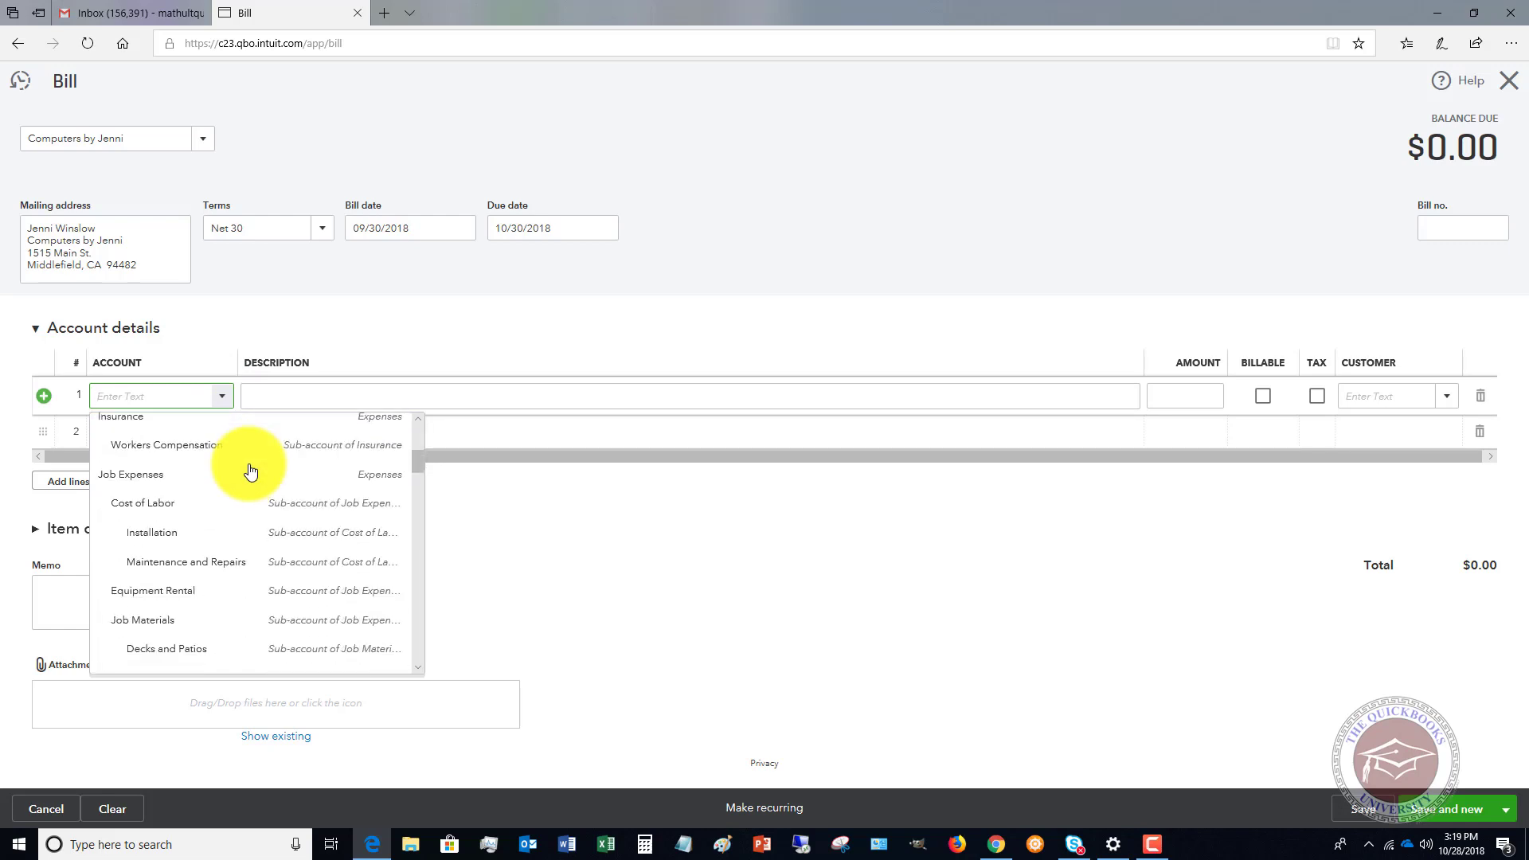
scroll(250, 471, "down", 4)
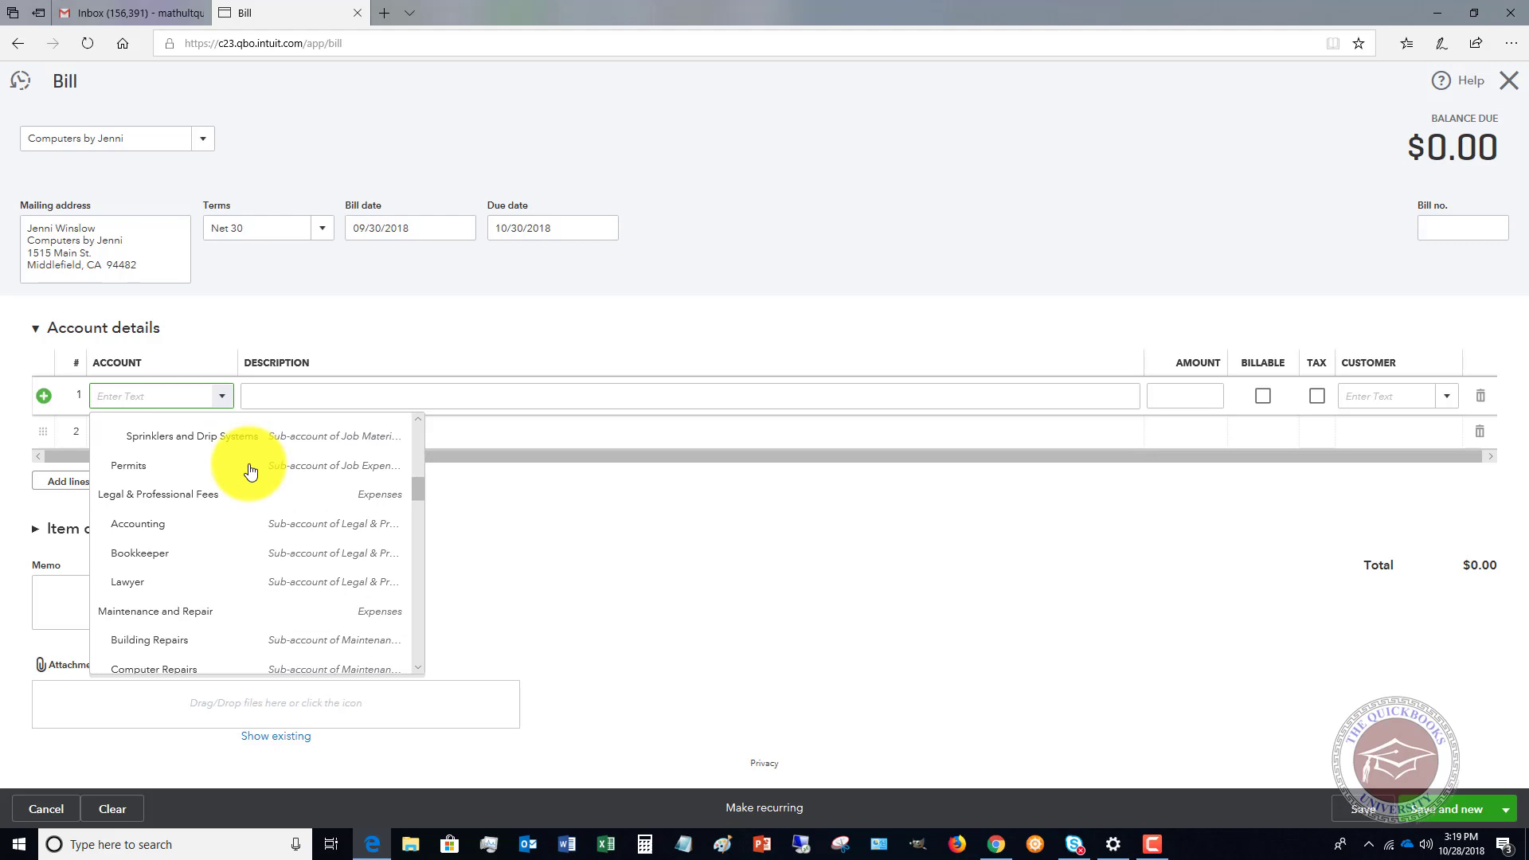
scroll(250, 470, "down", 3)
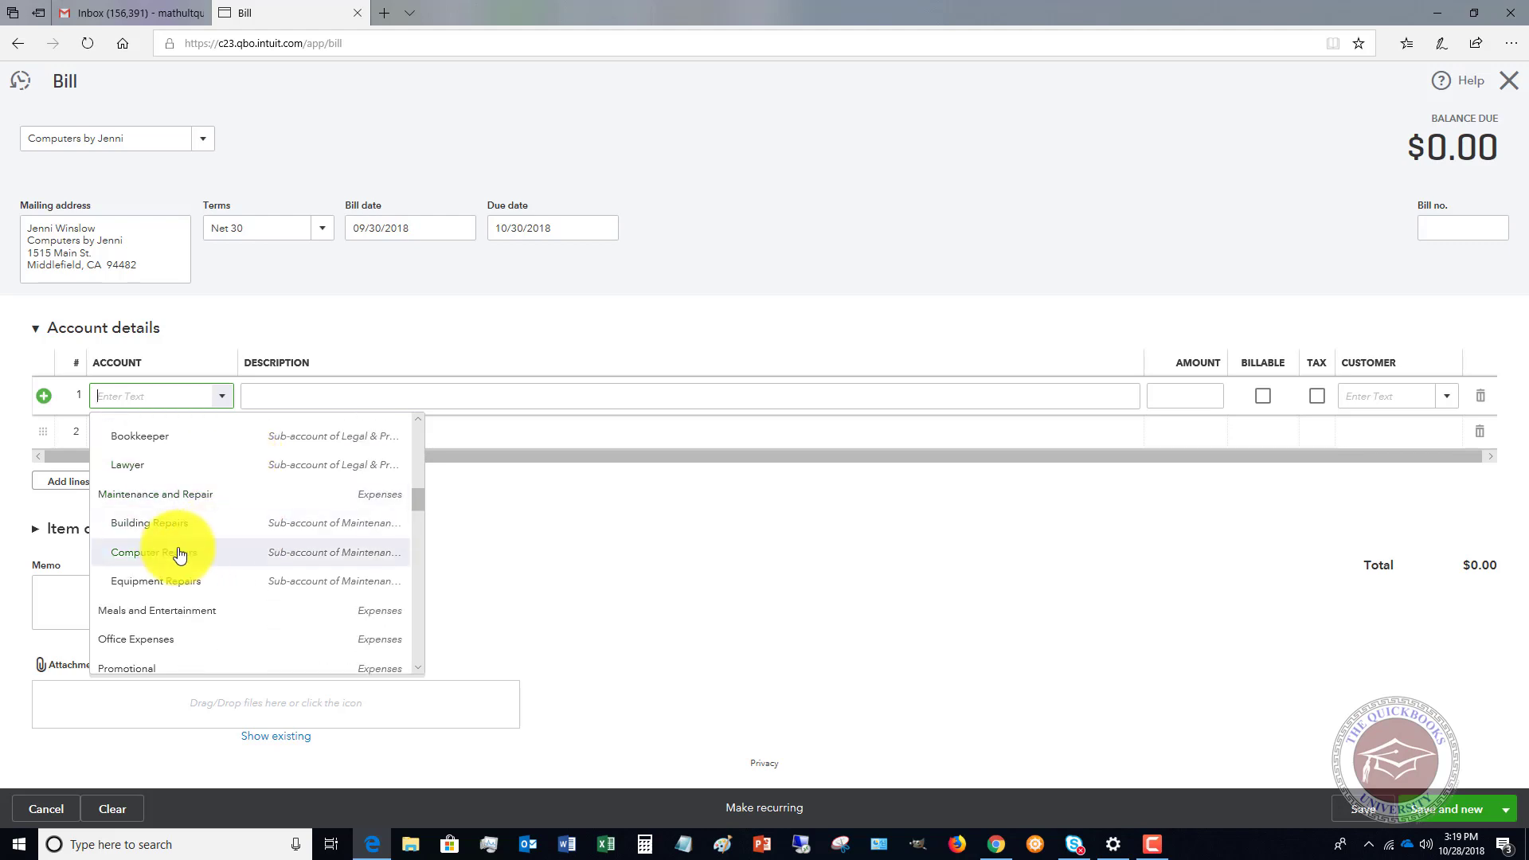
left_click(175, 555)
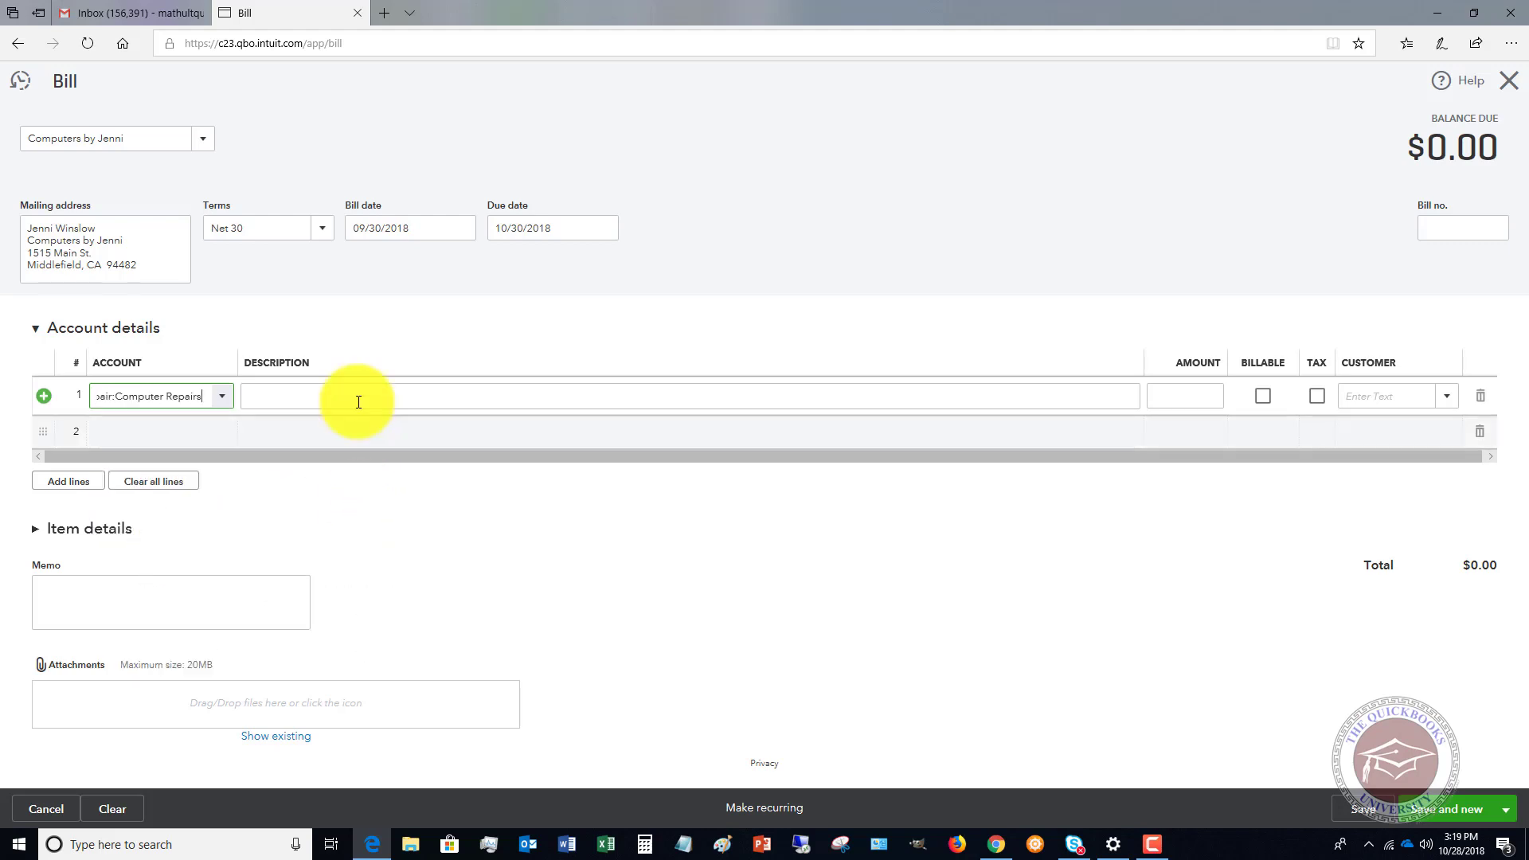
left_click(1169, 398)
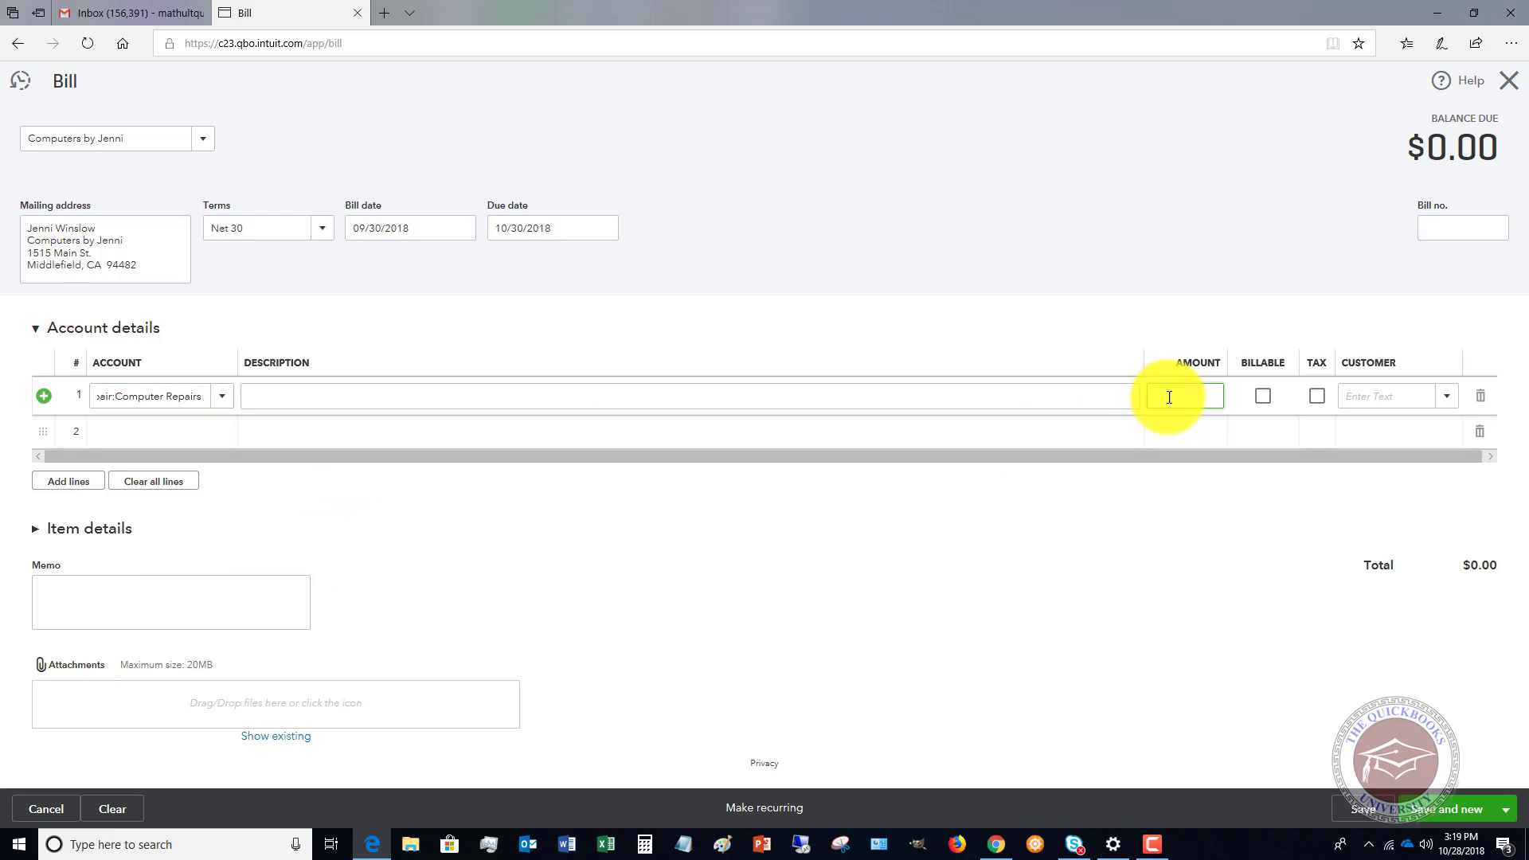
type("55.26")
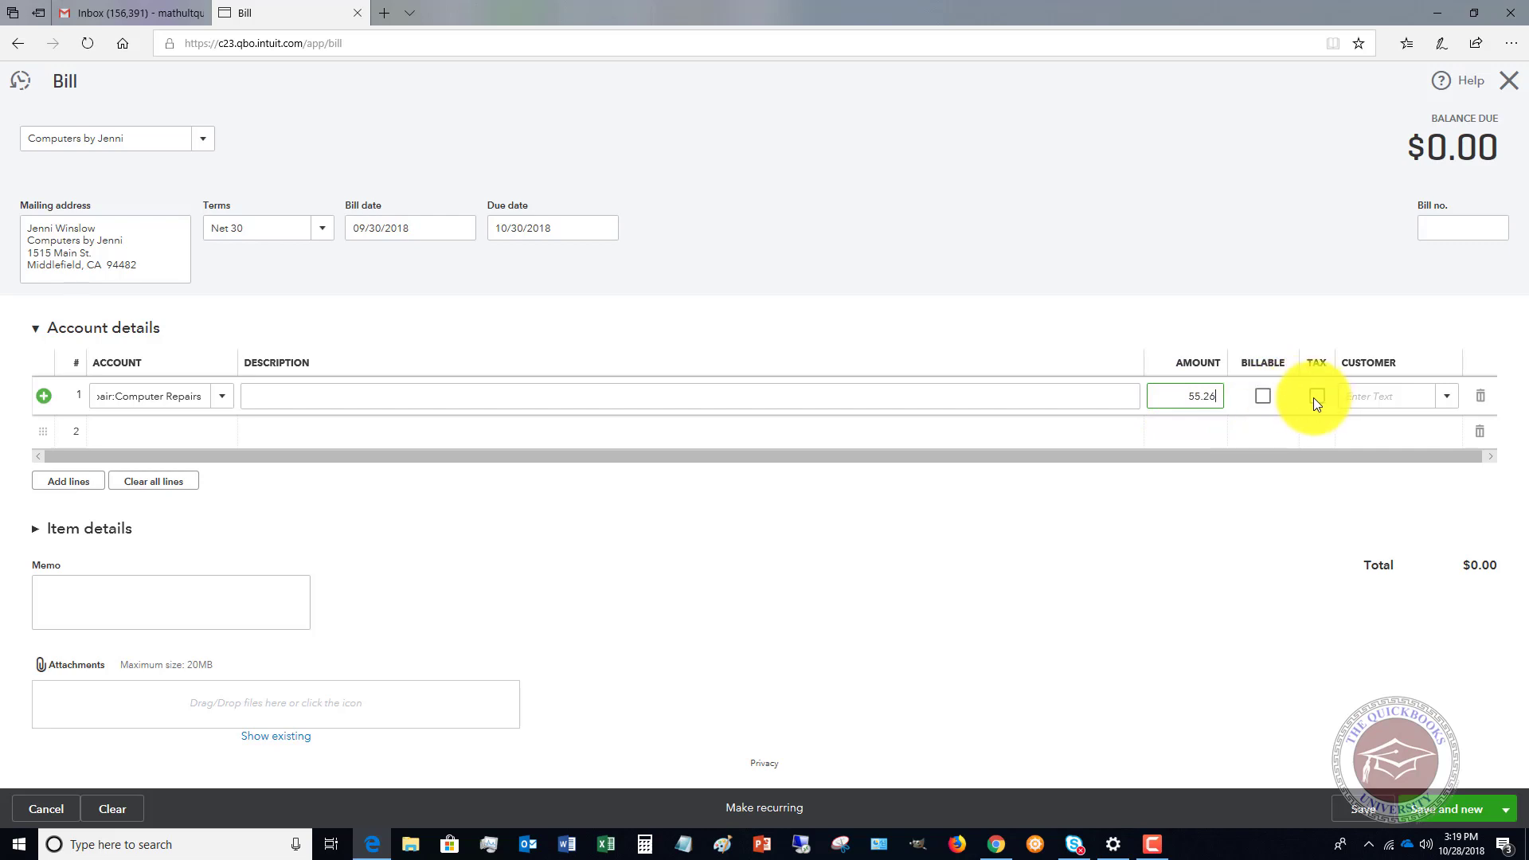
left_click(1370, 396)
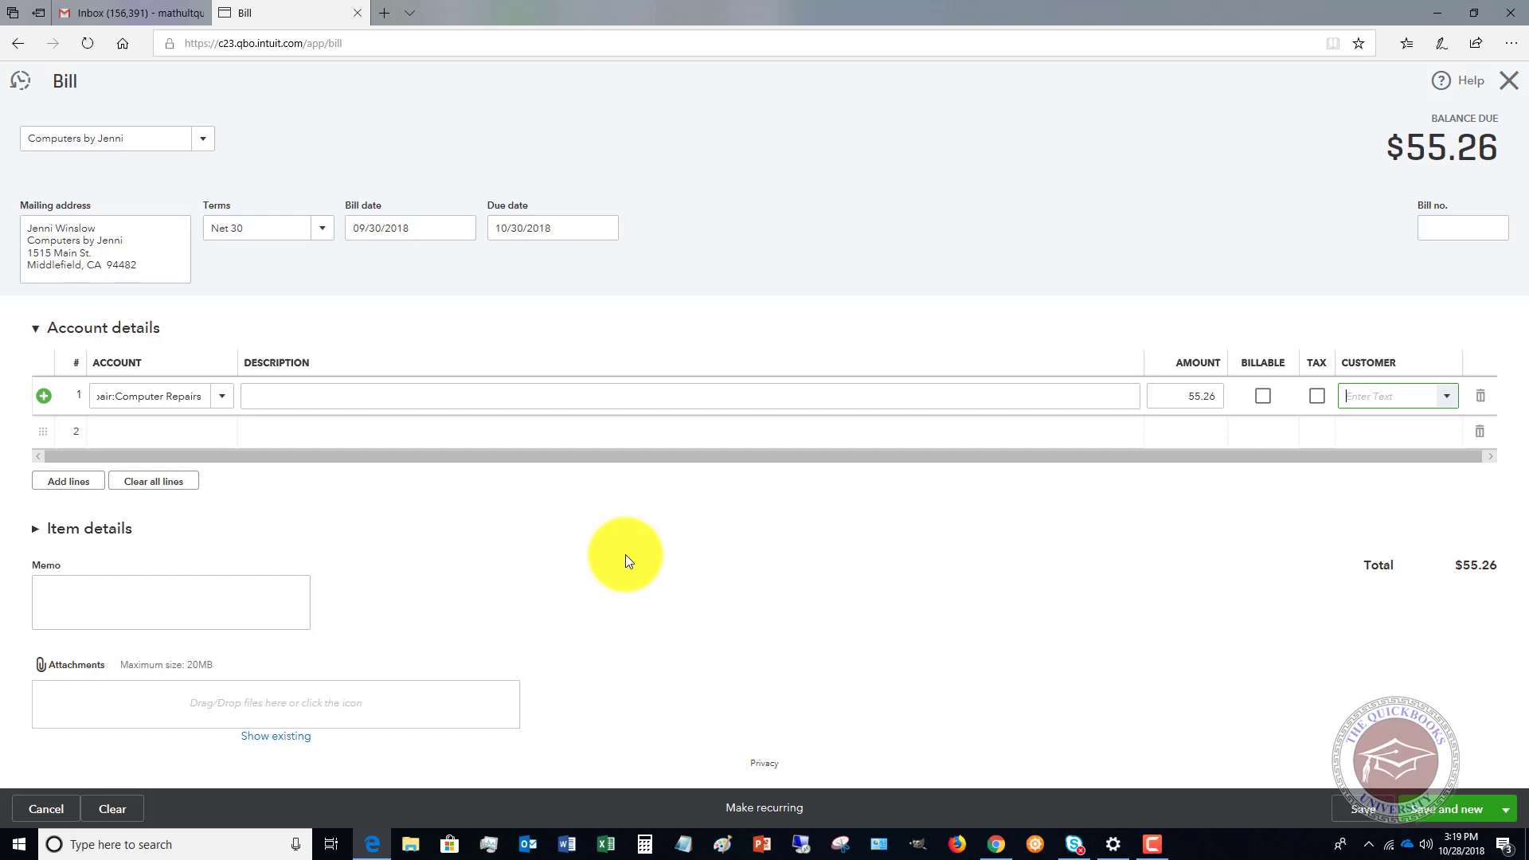
left_click(1506, 809)
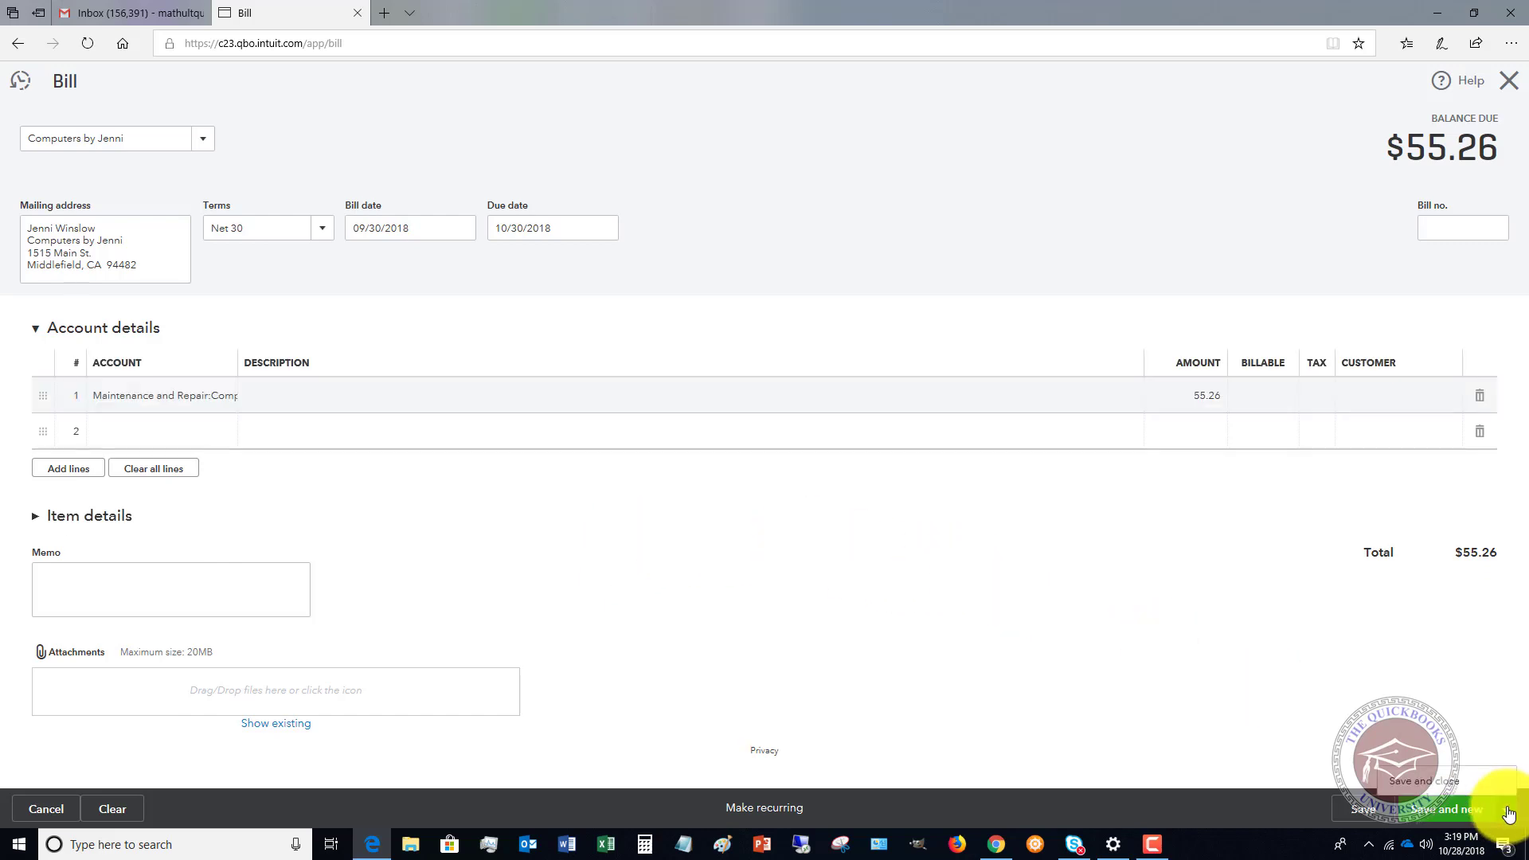
Step: Save and close the bill, then scroll Reports down to the What you owe section
left_click(1423, 781)
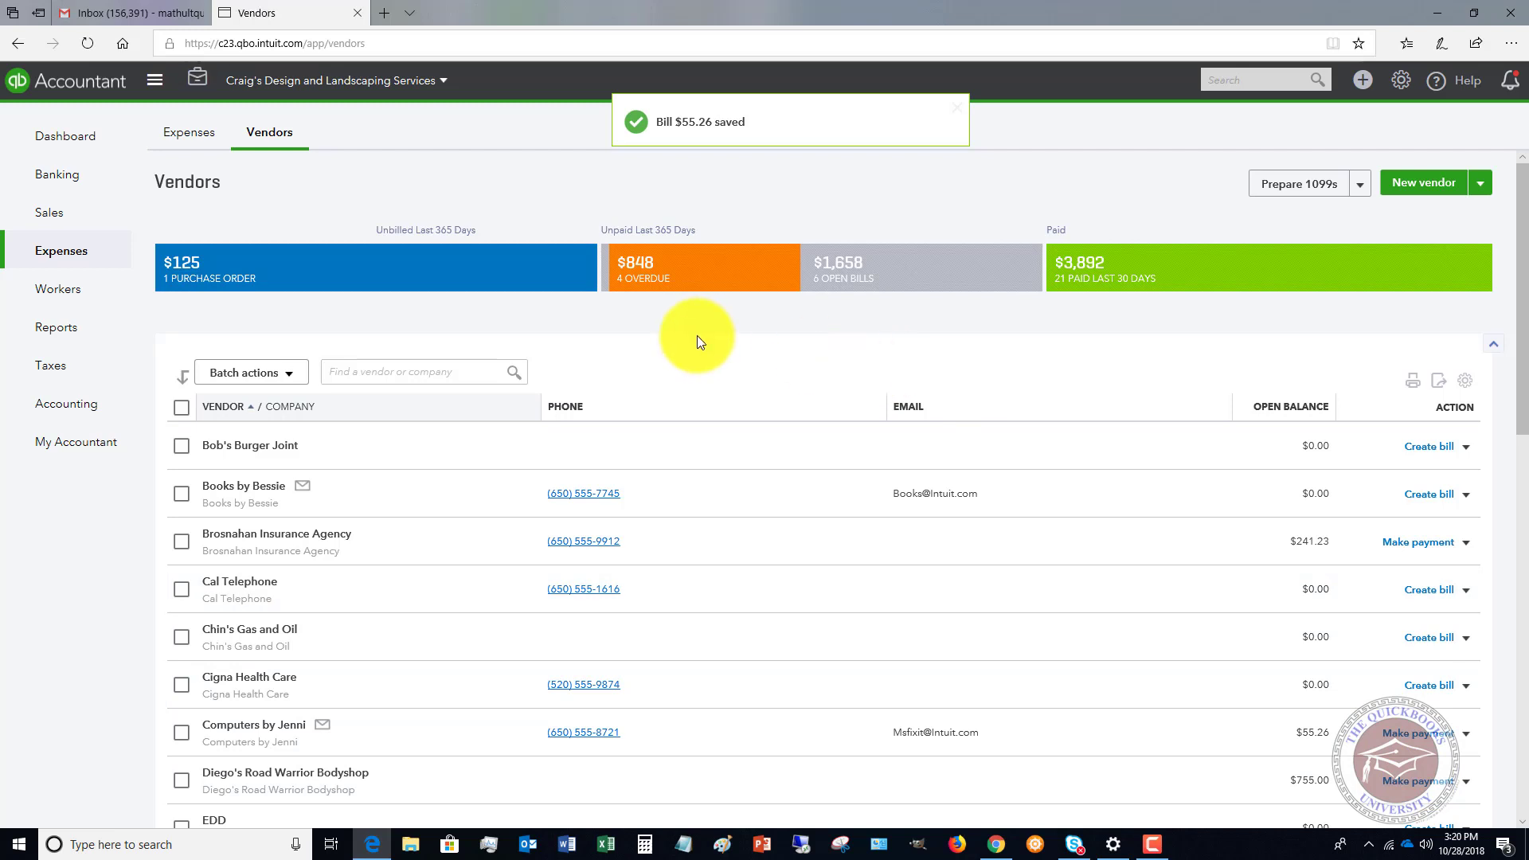
left_click(58, 326)
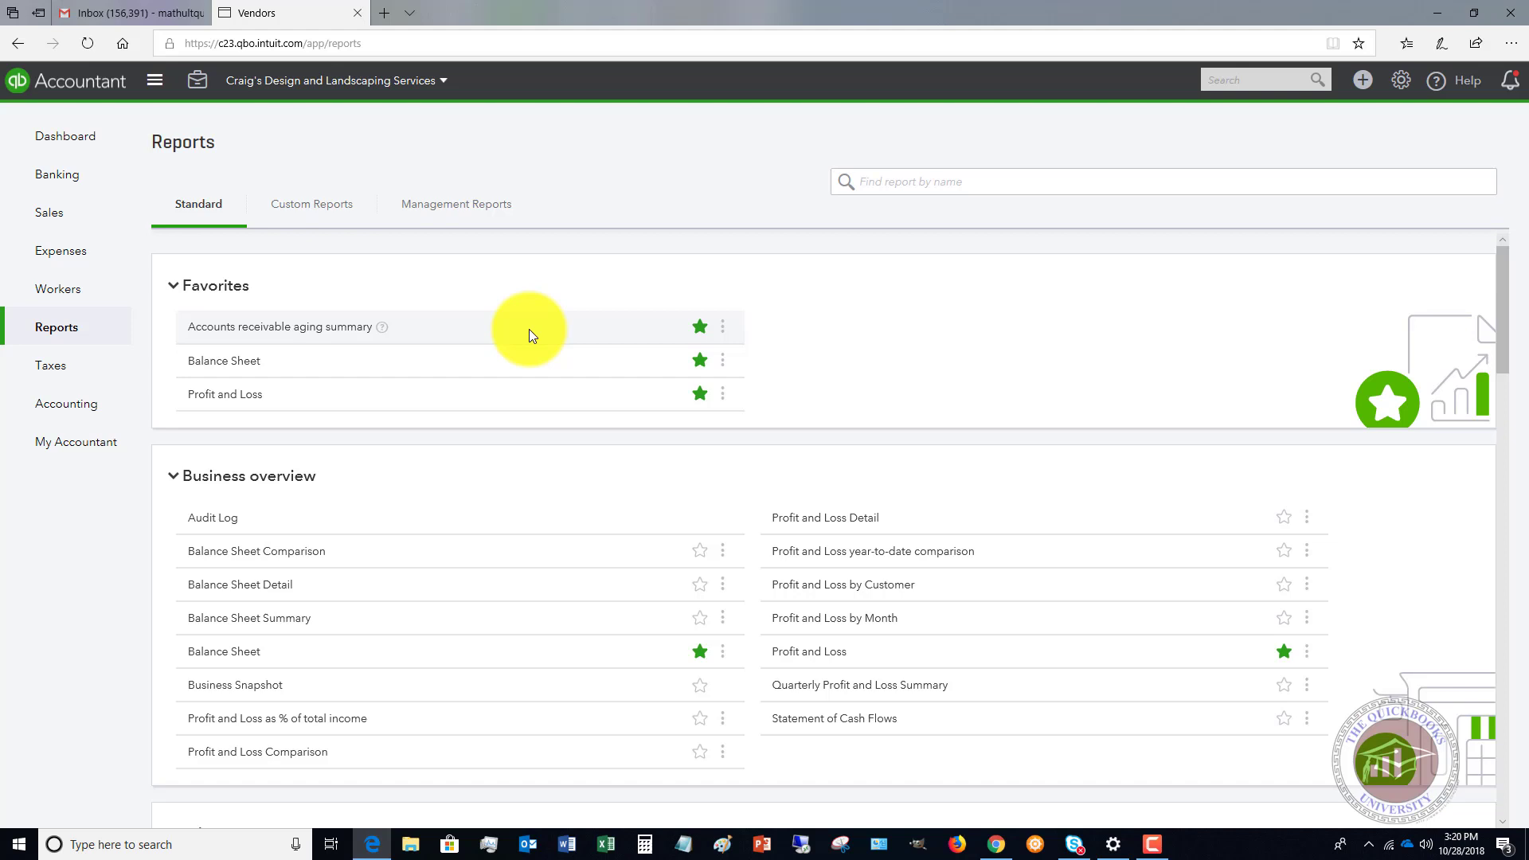
scroll(529, 328, "down", 1)
scroll(529, 328, "down", 3)
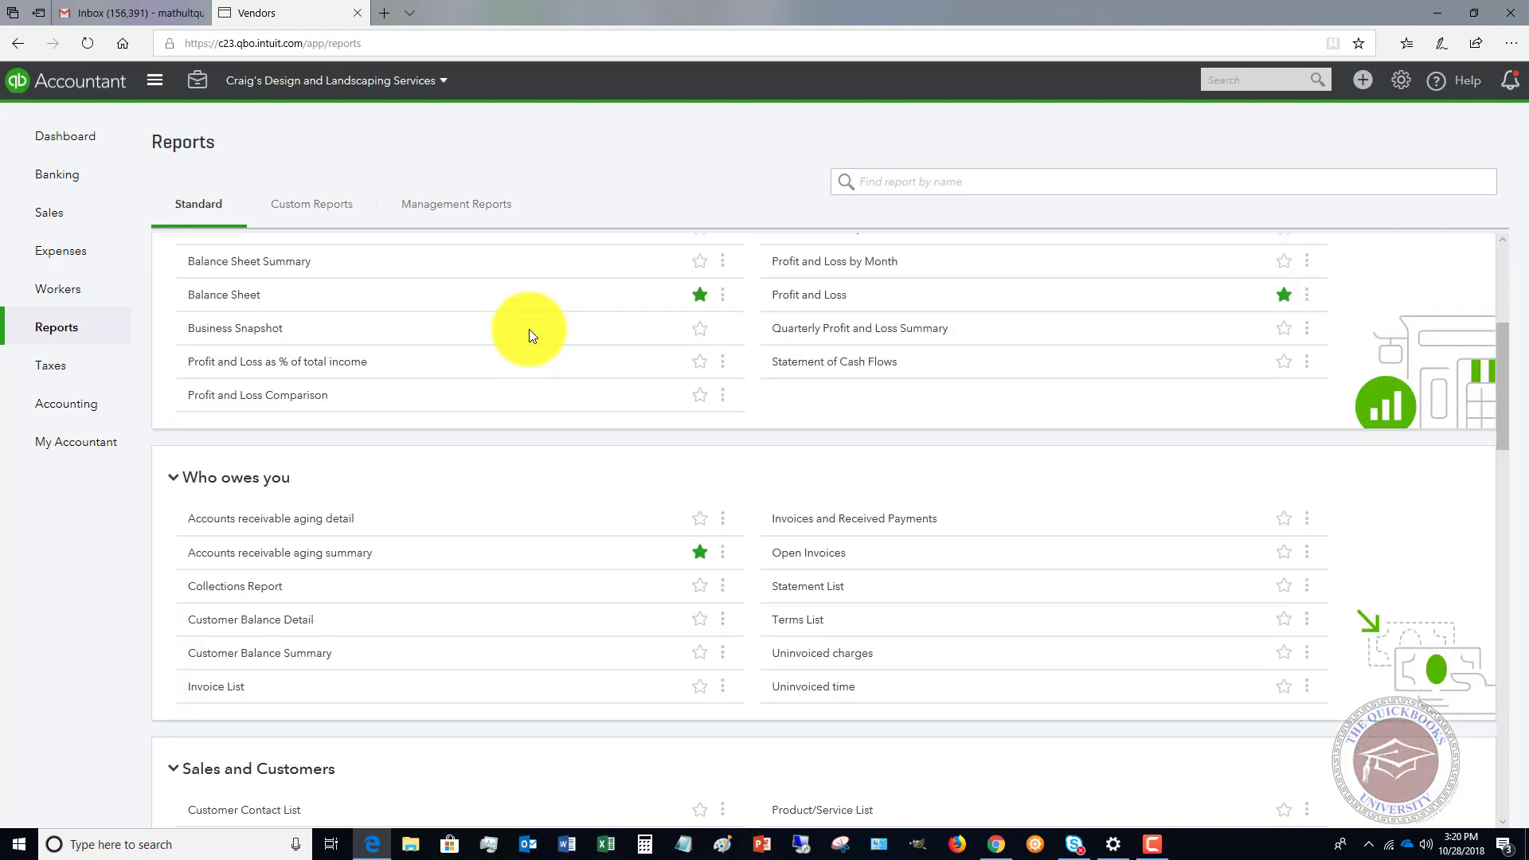
scroll(528, 328, "down", 2)
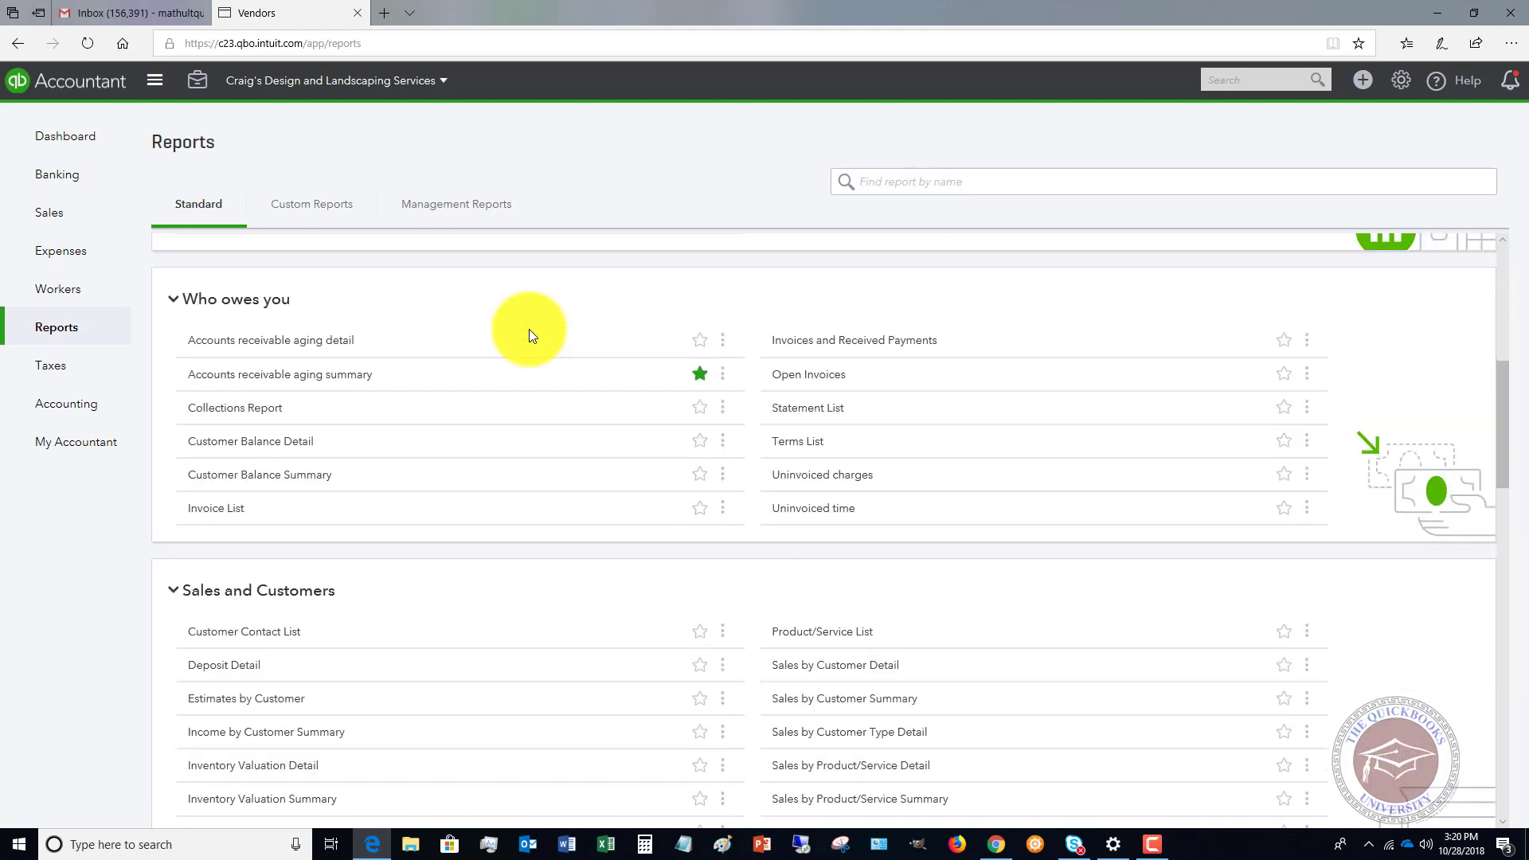
scroll(529, 328, "down", 3)
scroll(529, 328, "down", 3)
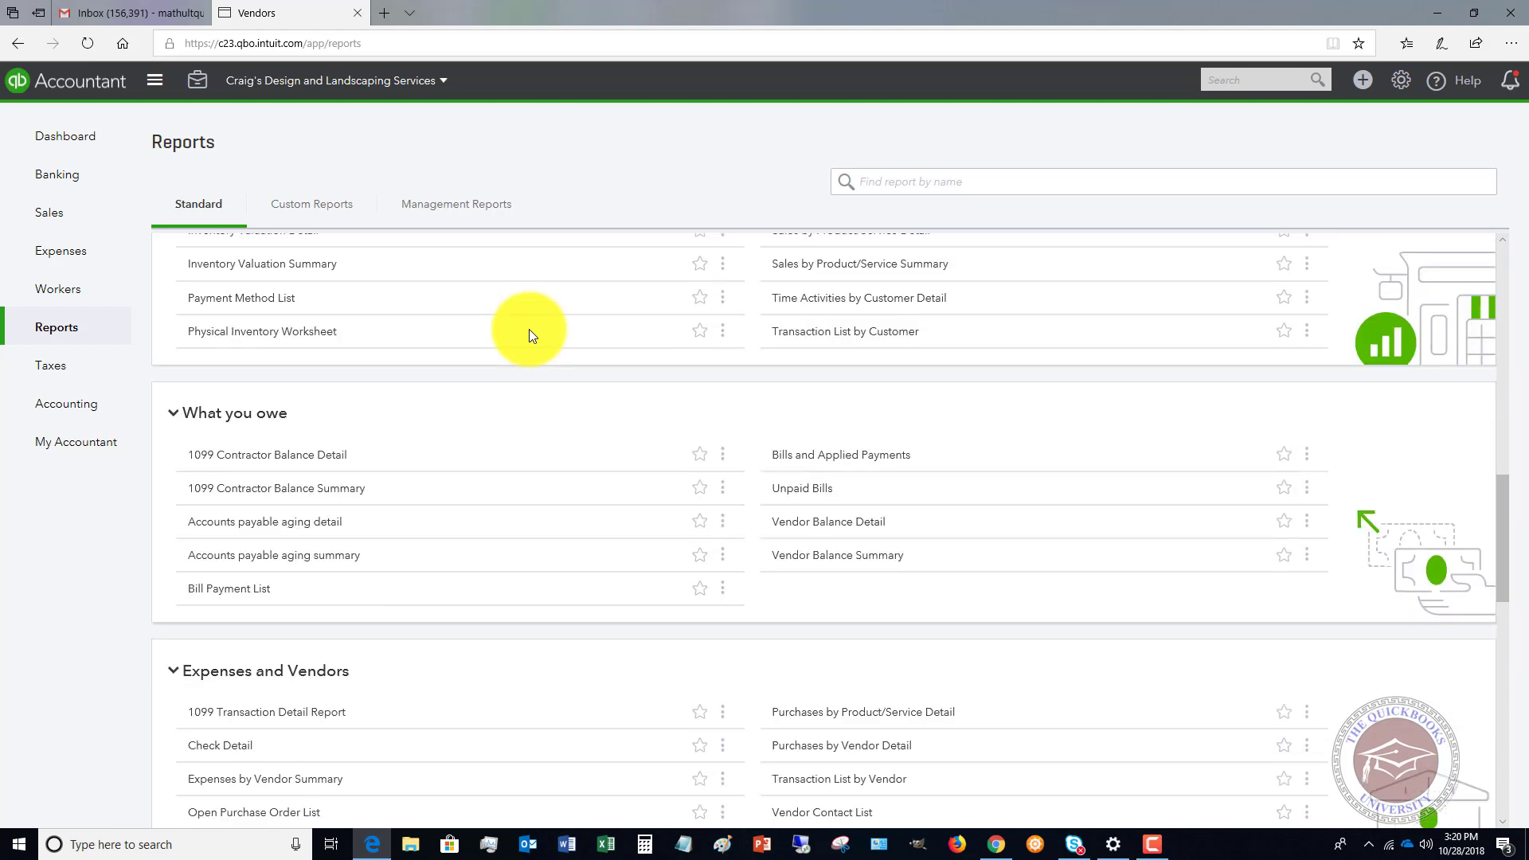
scroll(528, 328, "down", 1)
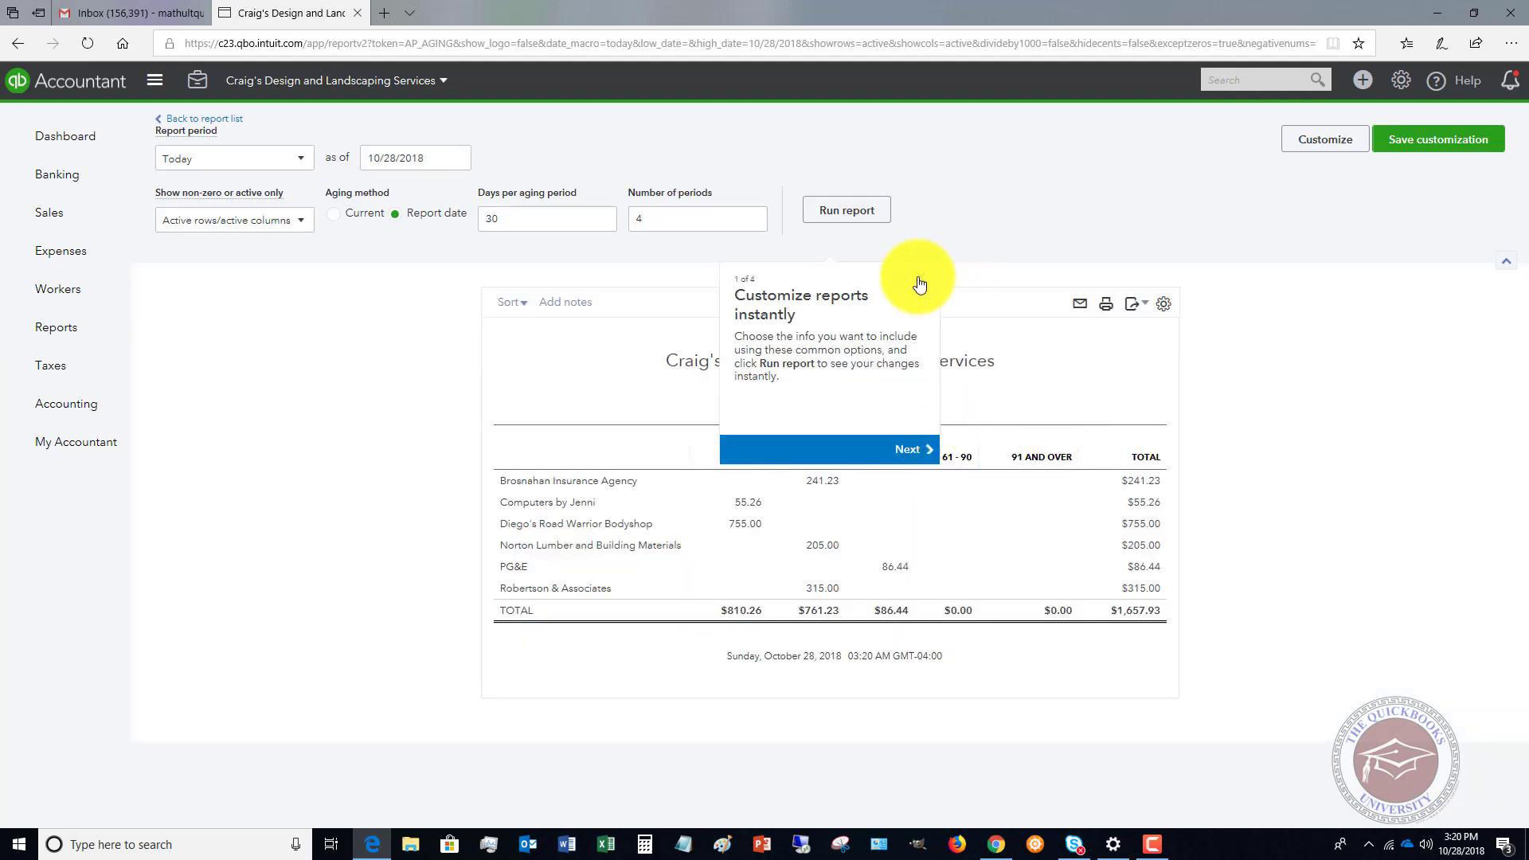
Step: Drill into Computers by Jenni's current $55.26 on the A/P aging summary, view the bill, and return
left_click(919, 284)
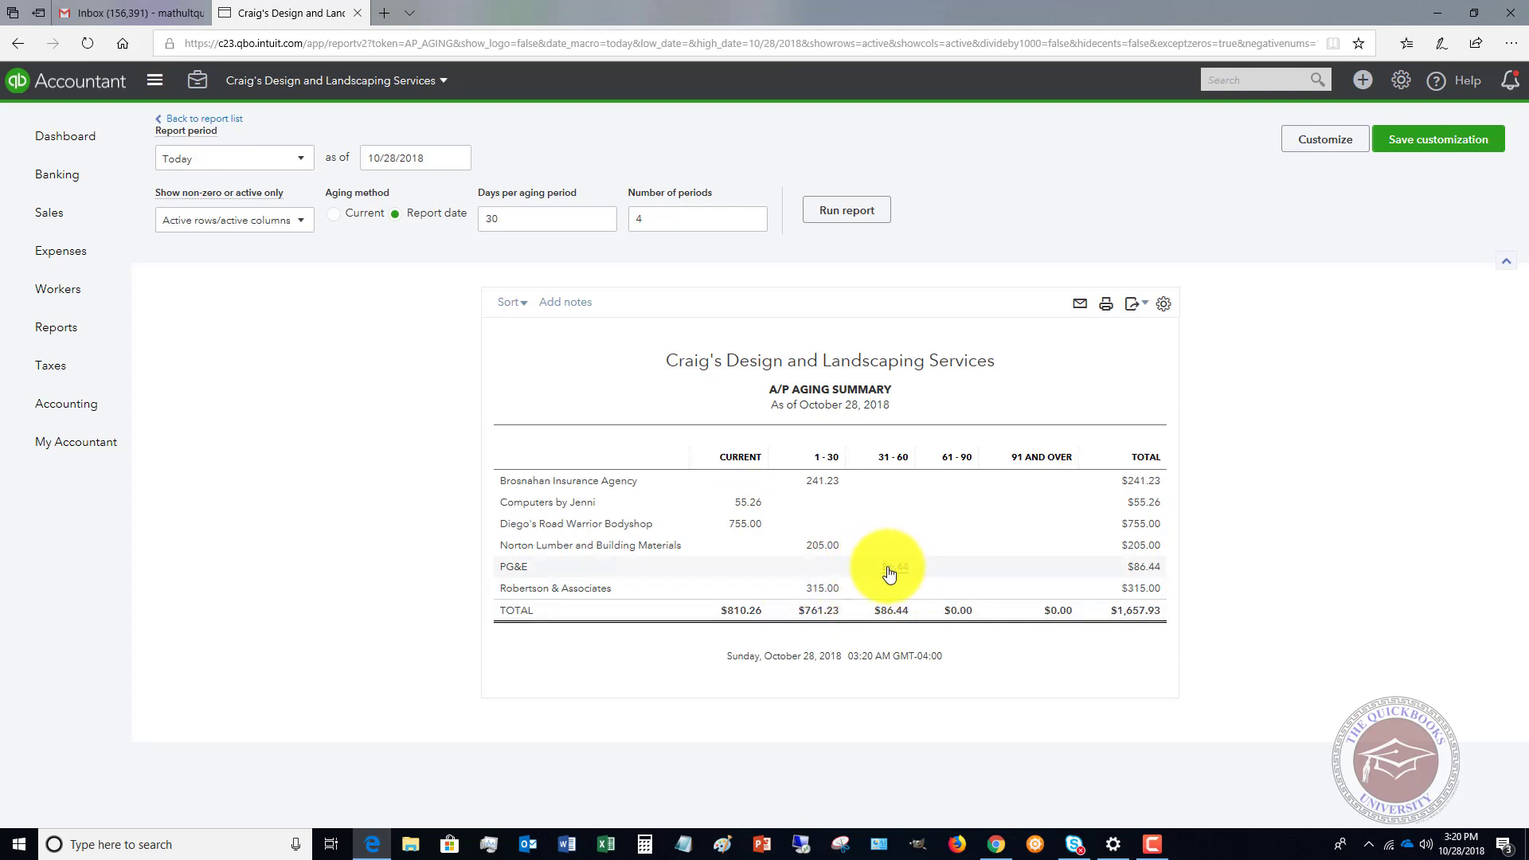
left_click(744, 504)
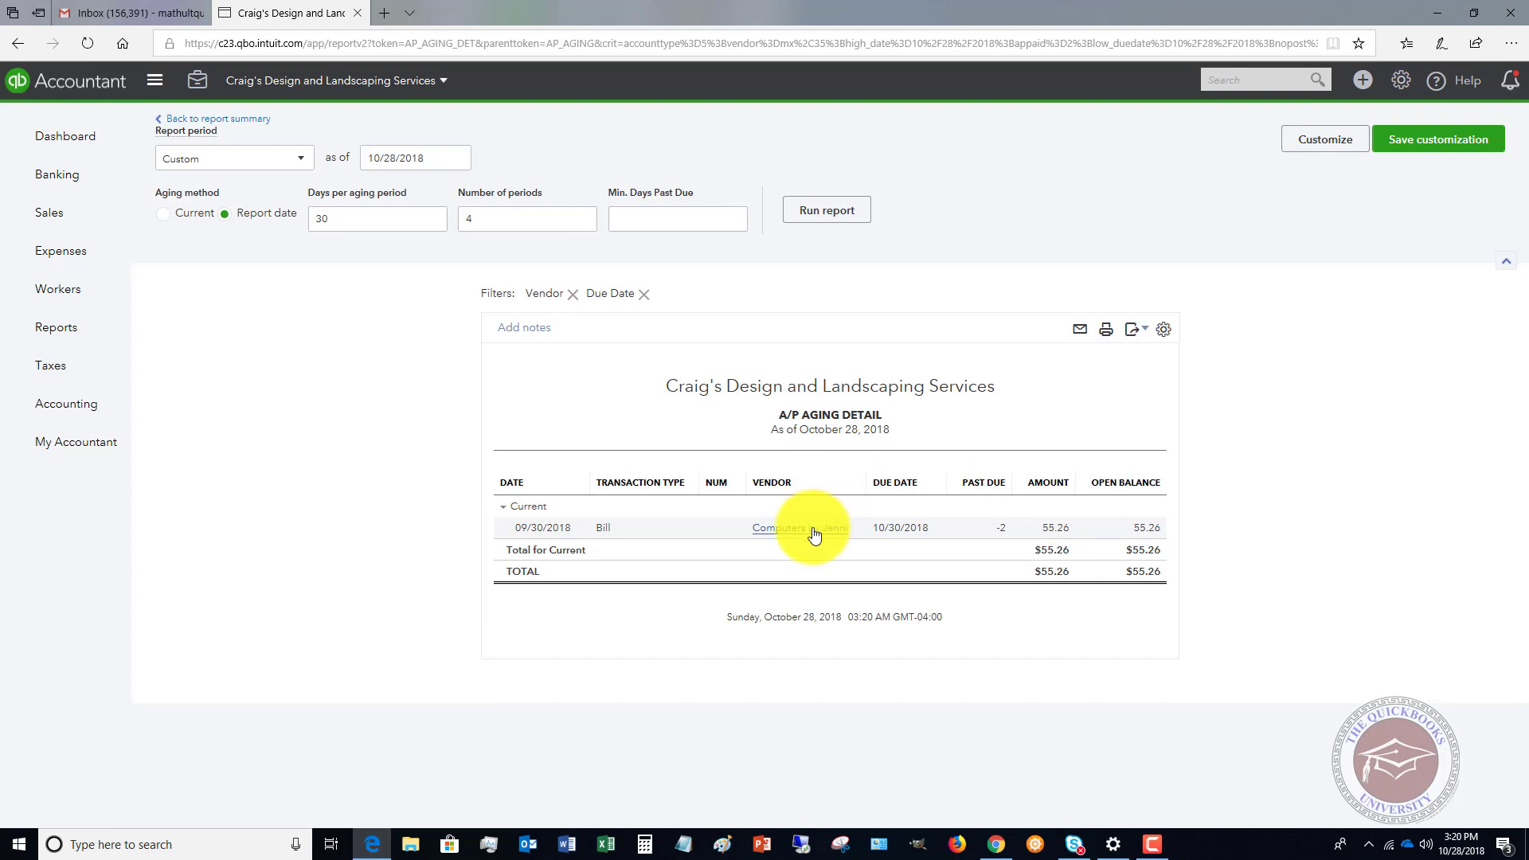
left_click(1051, 530)
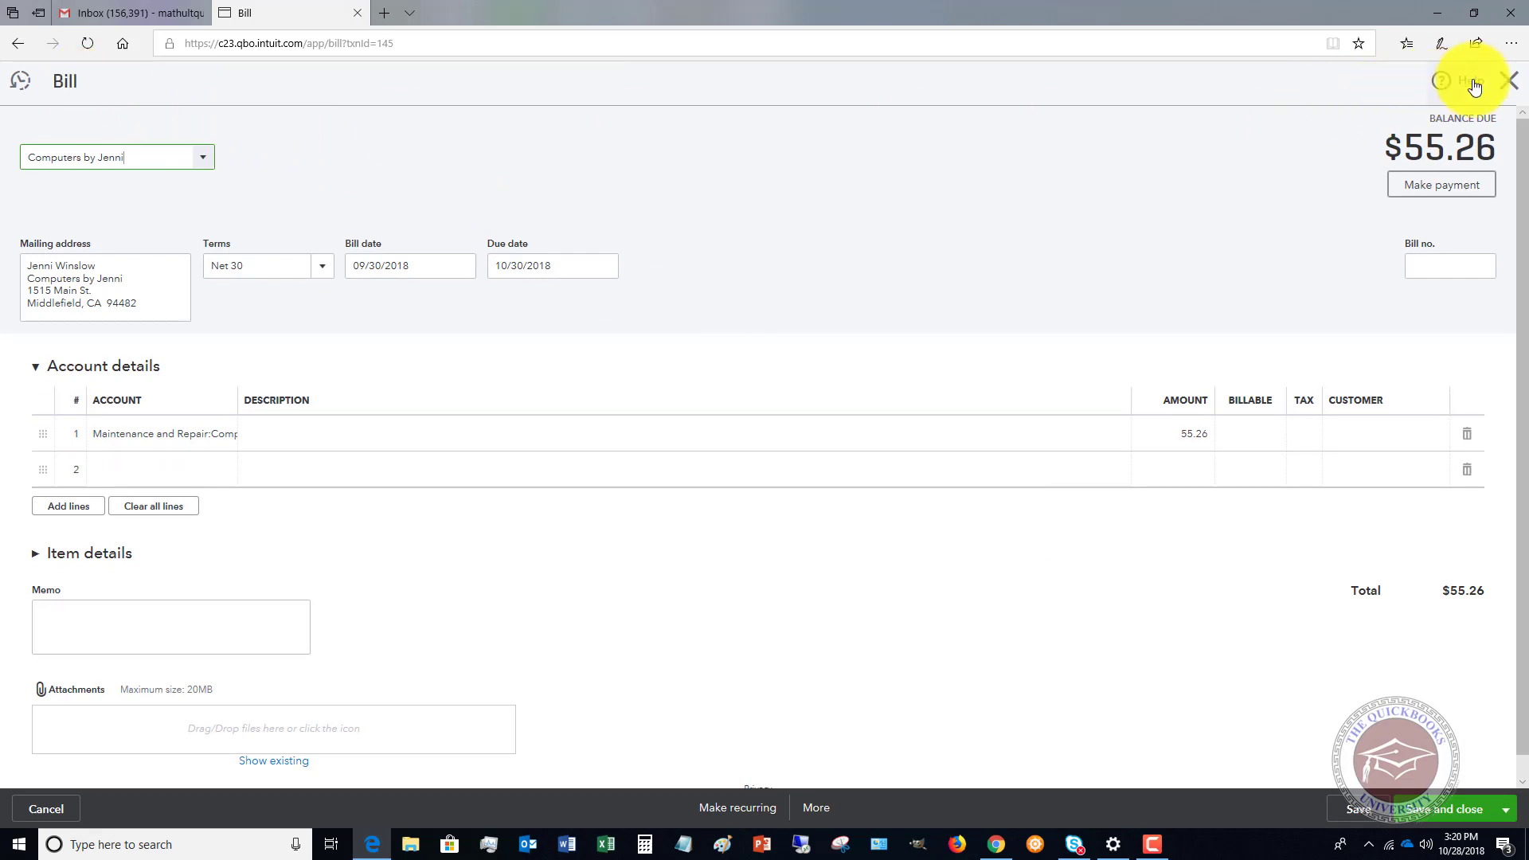
left_click(1509, 80)
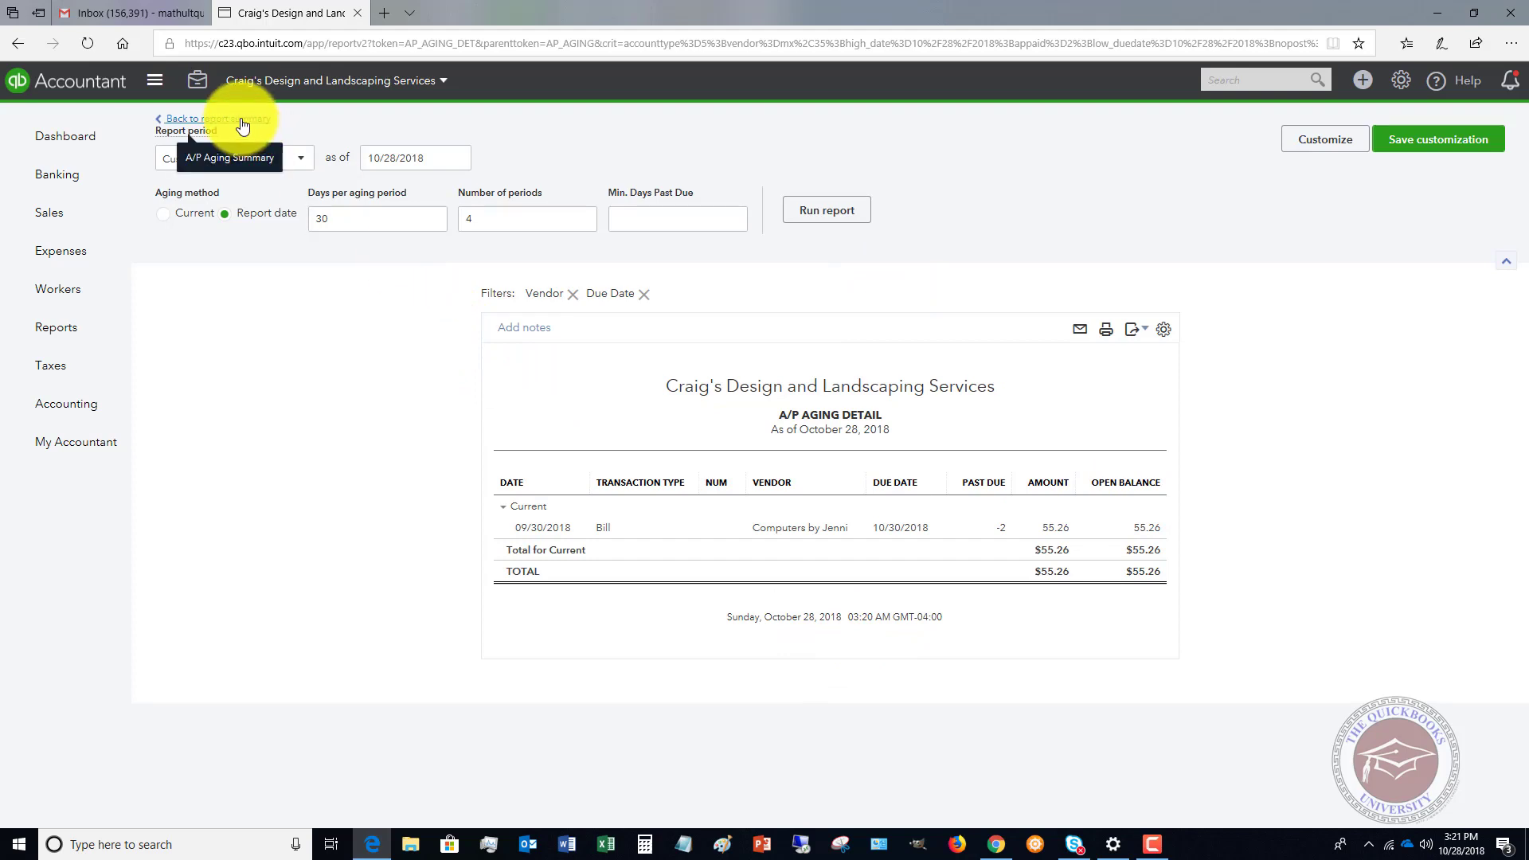
left_click(219, 126)
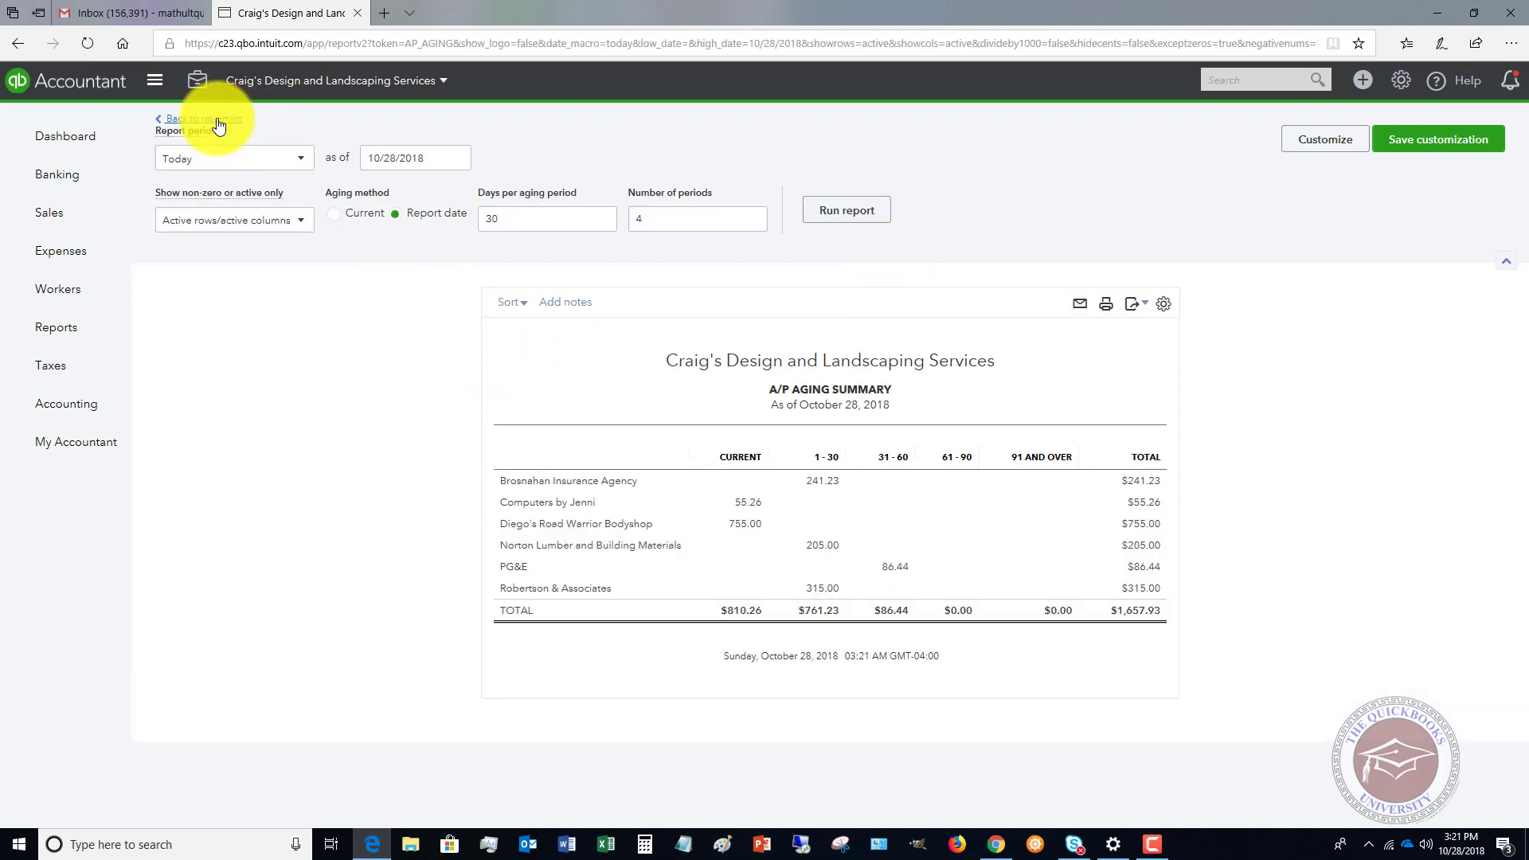
Step: Return to the report list and start Pay Bills from the Create menu
left_click(219, 121)
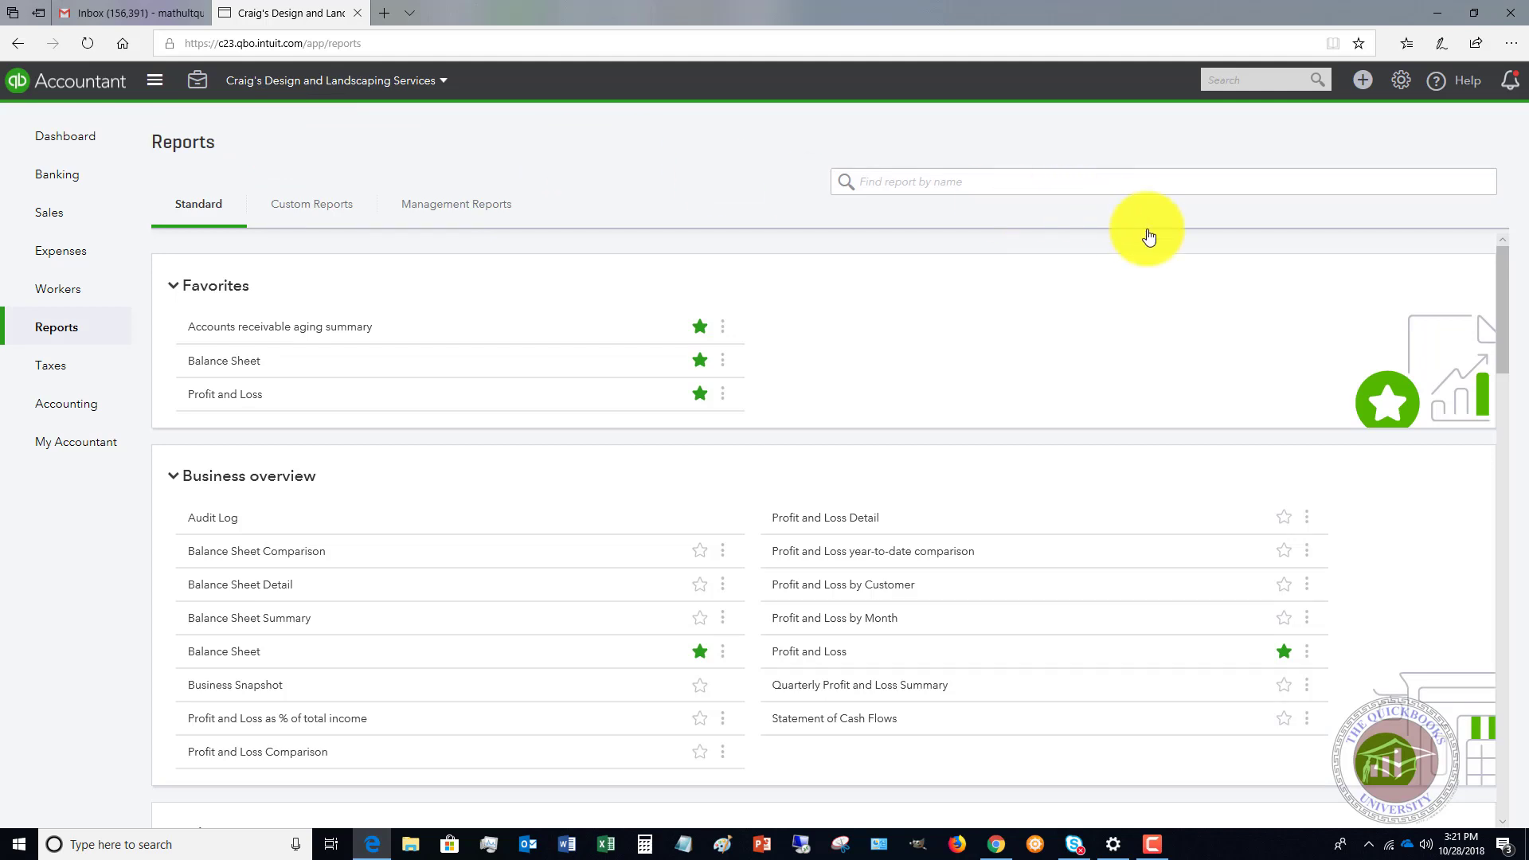
left_click(1362, 82)
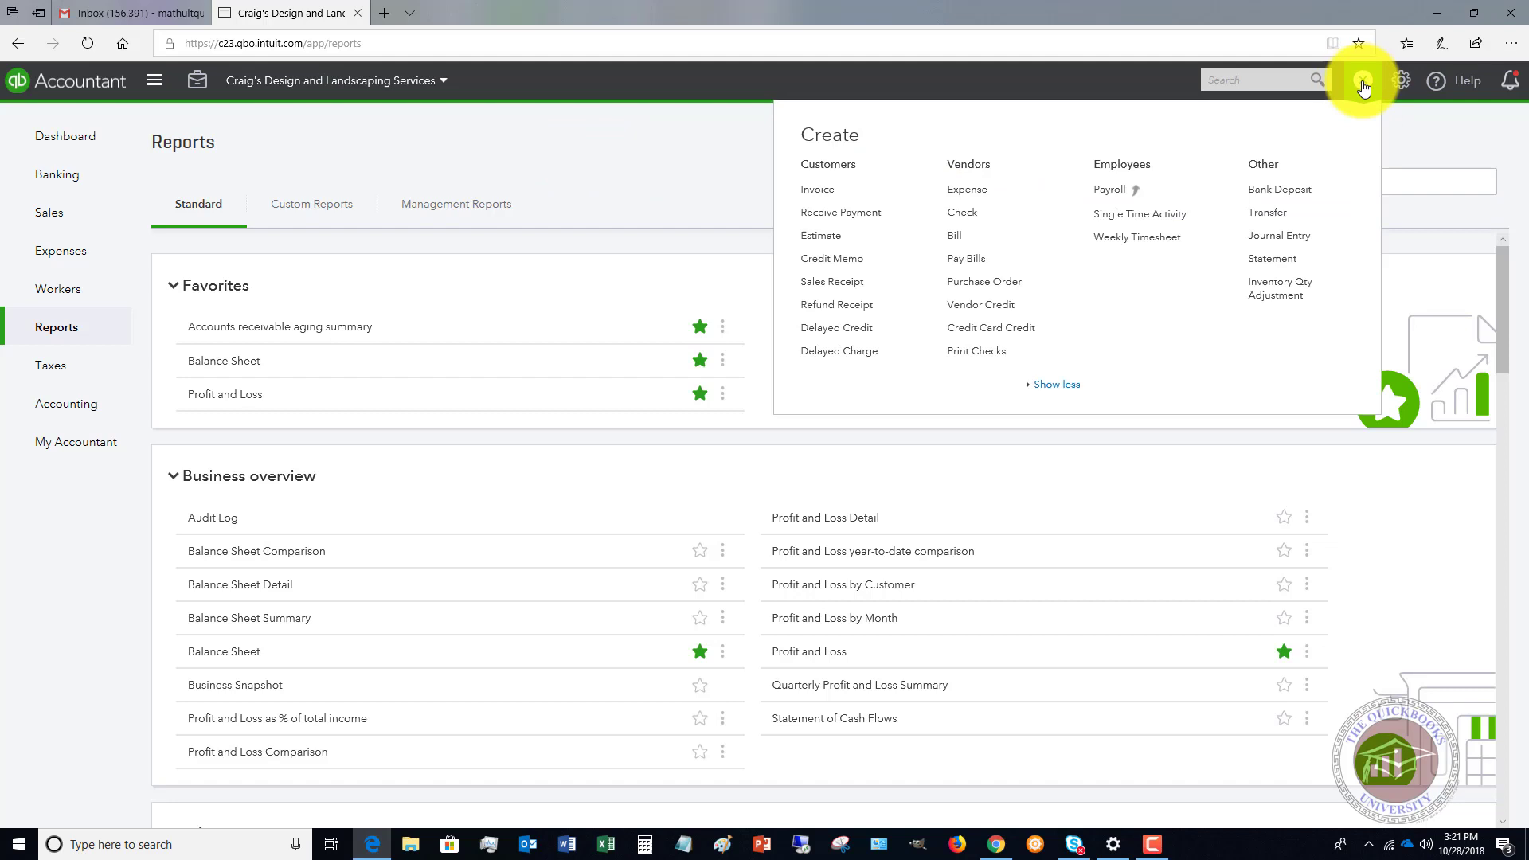
left_click(962, 259)
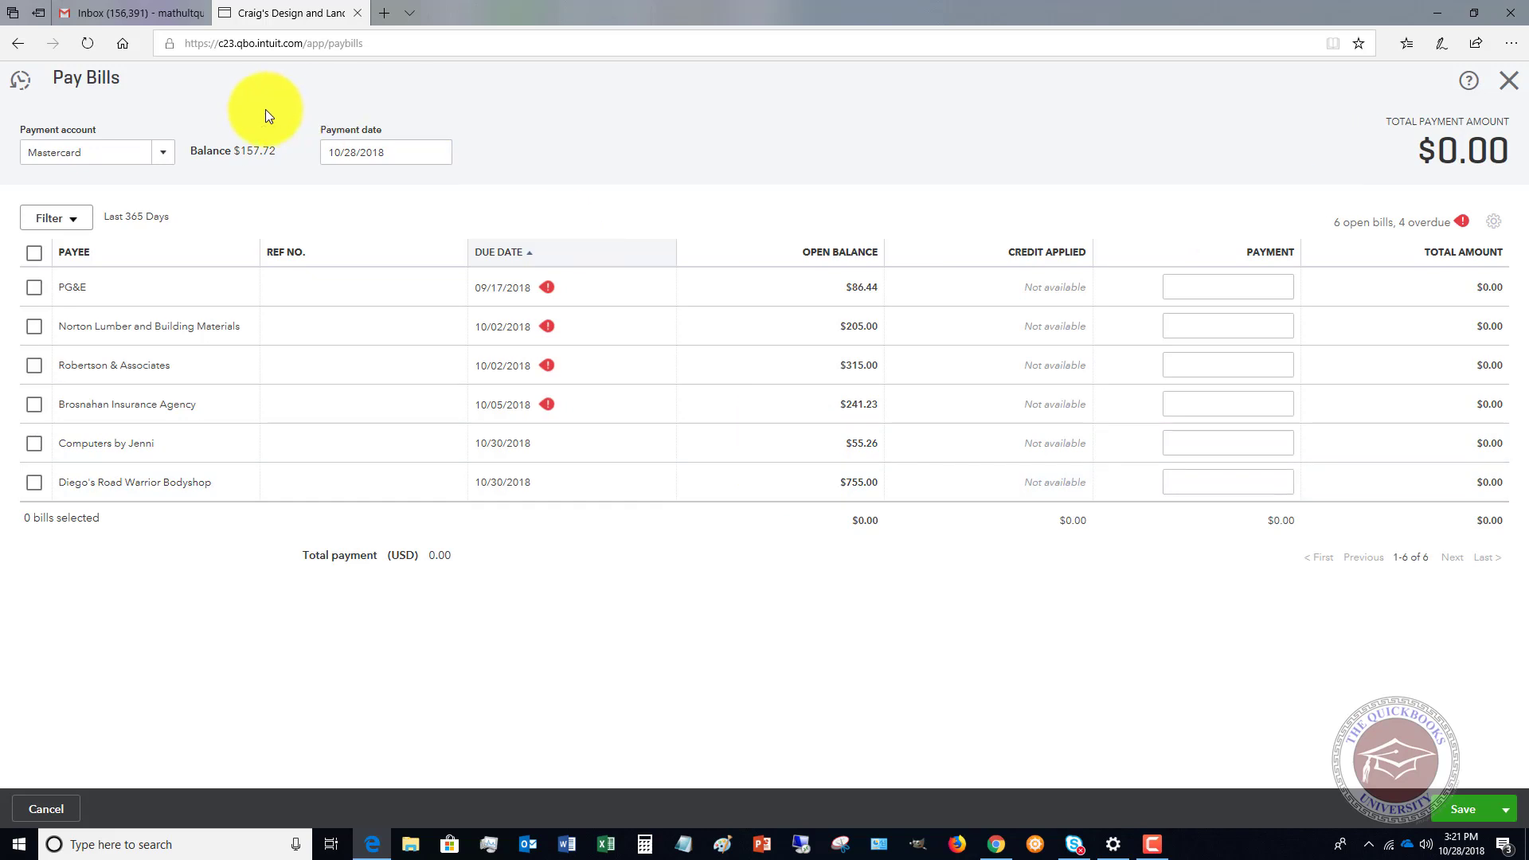
Step: Pay from the Checking account and enter EFTDebit in place of starting check number 71
left_click(163, 157)
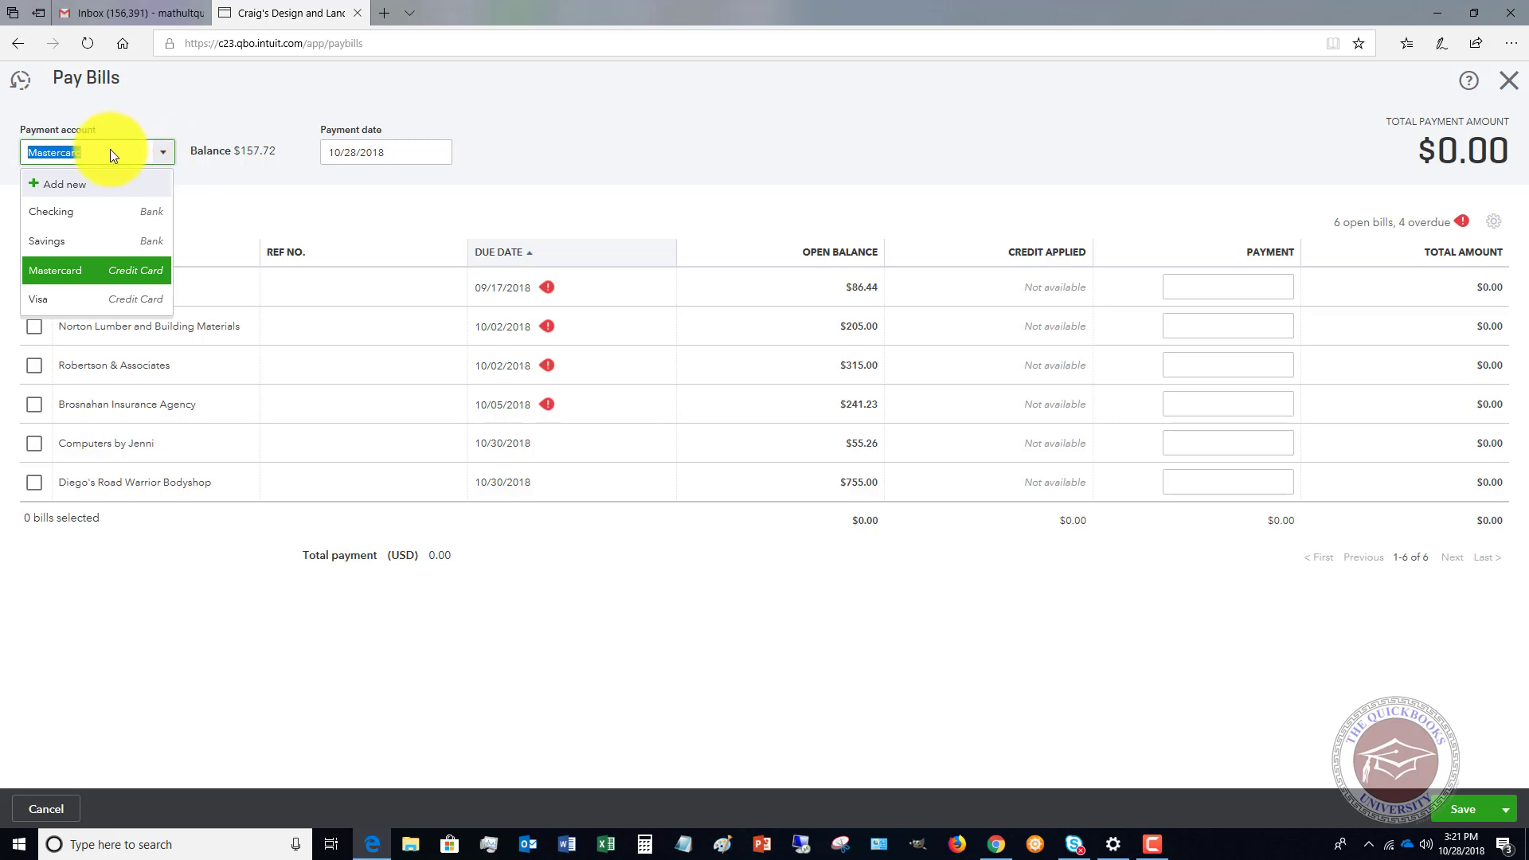
left_click(63, 211)
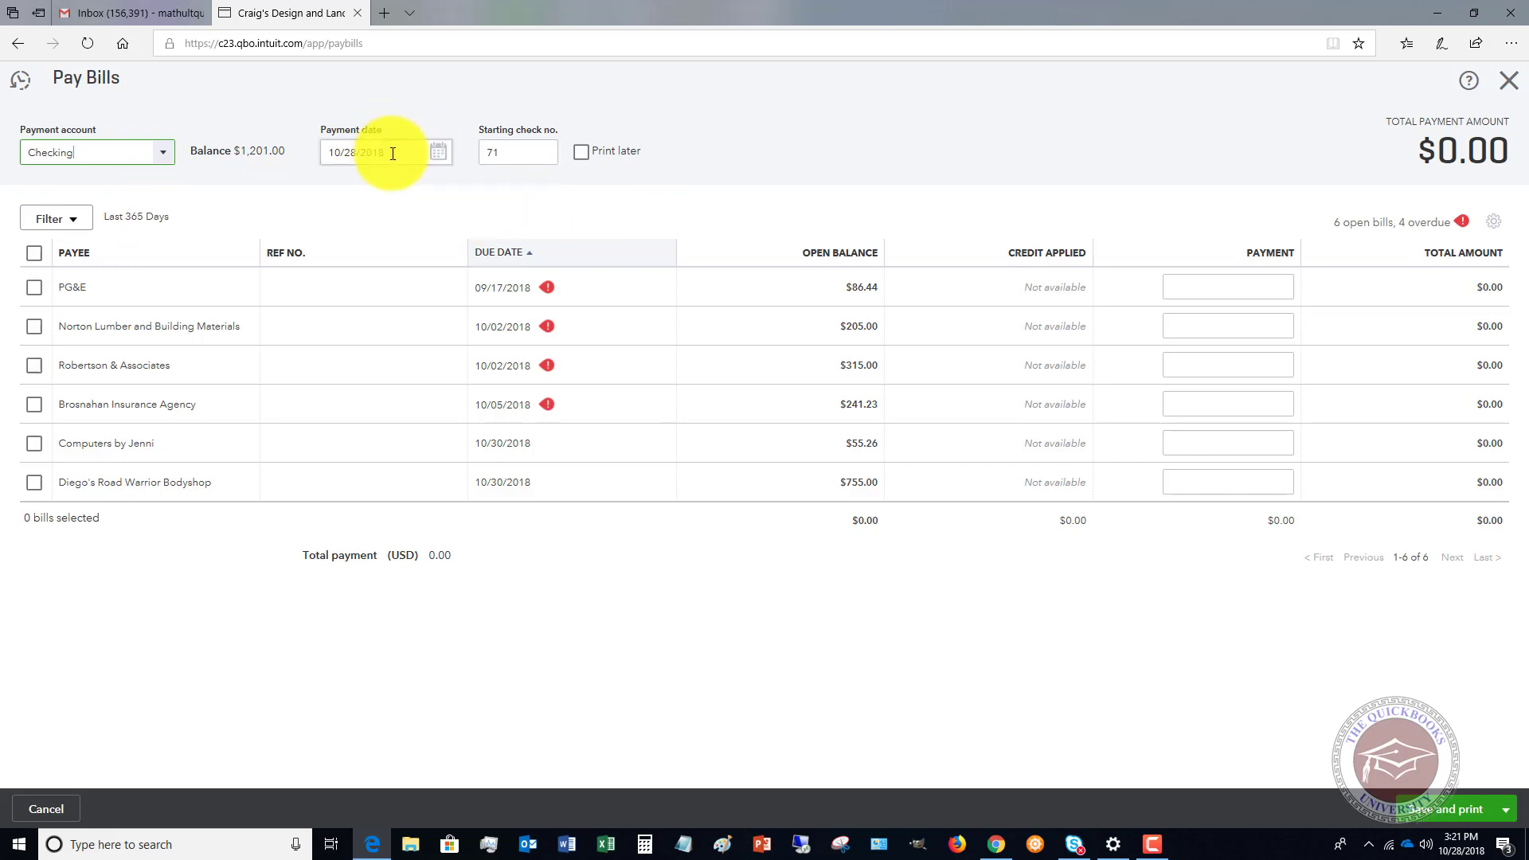
left_click(518, 153)
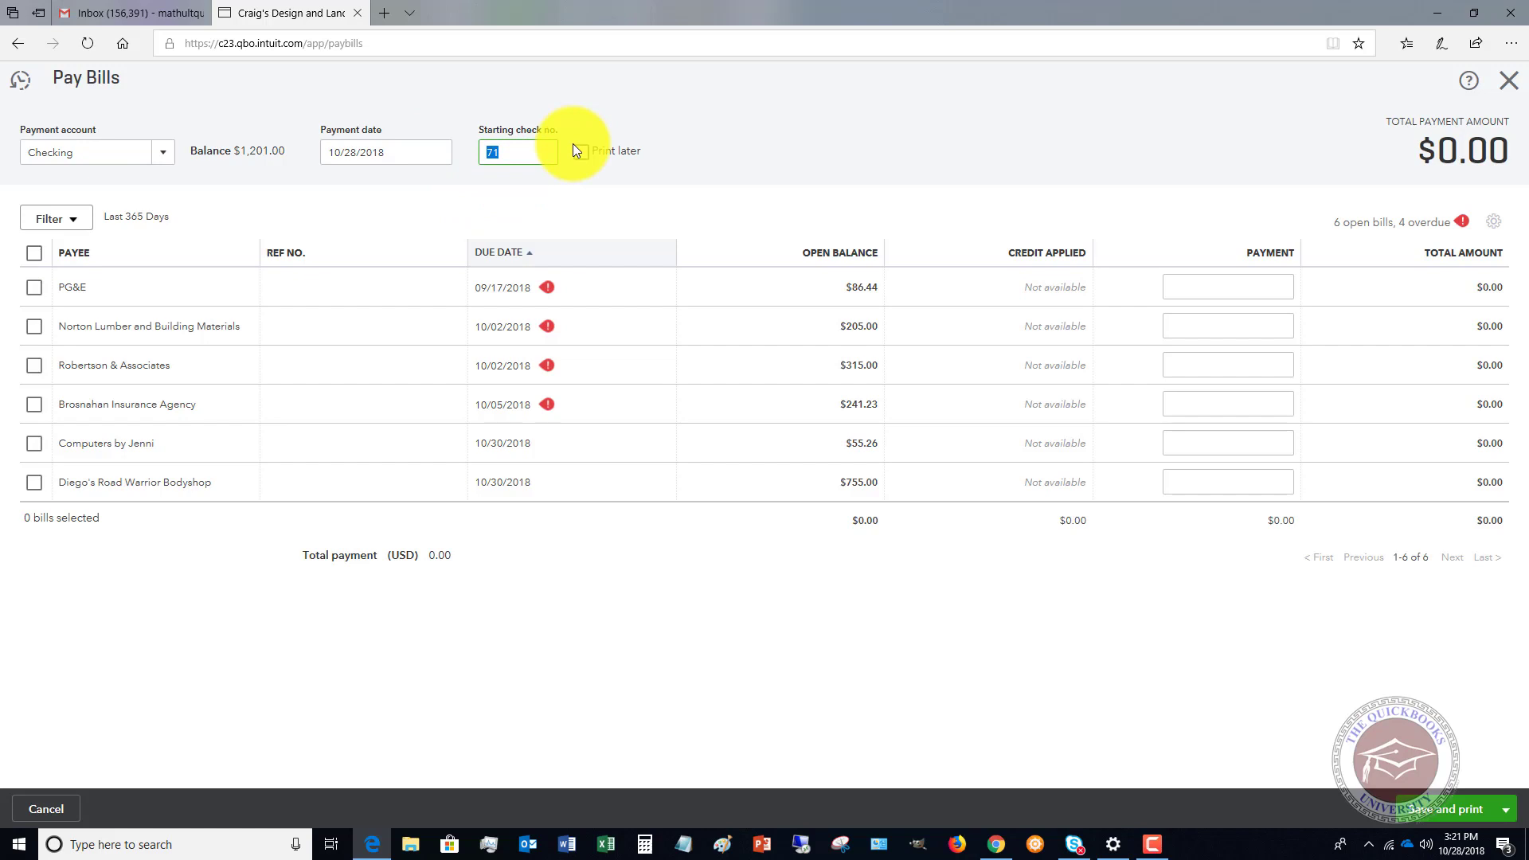
type("EFT")
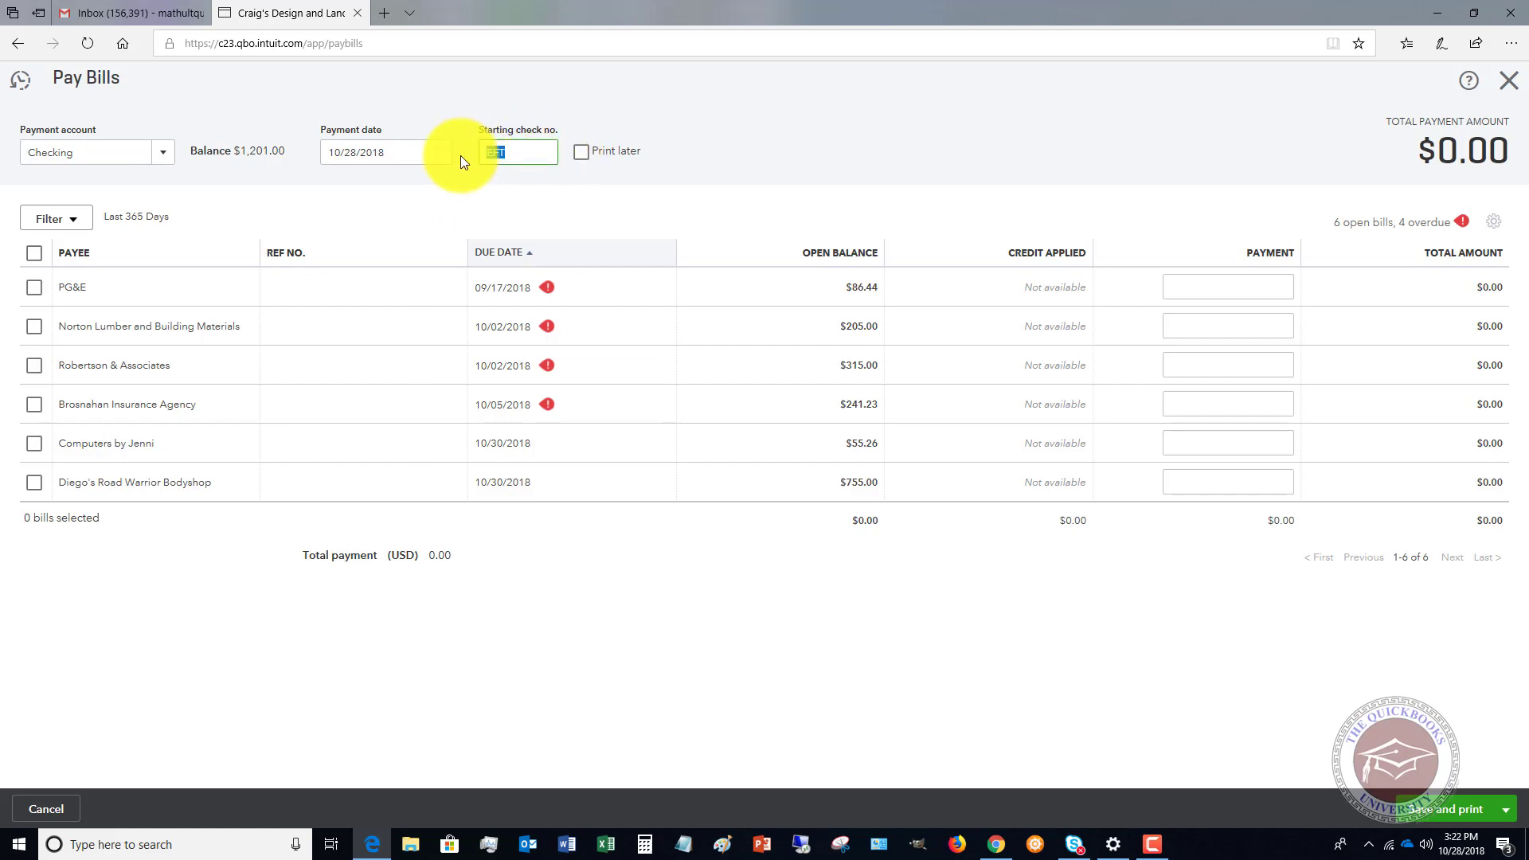
type("Debit")
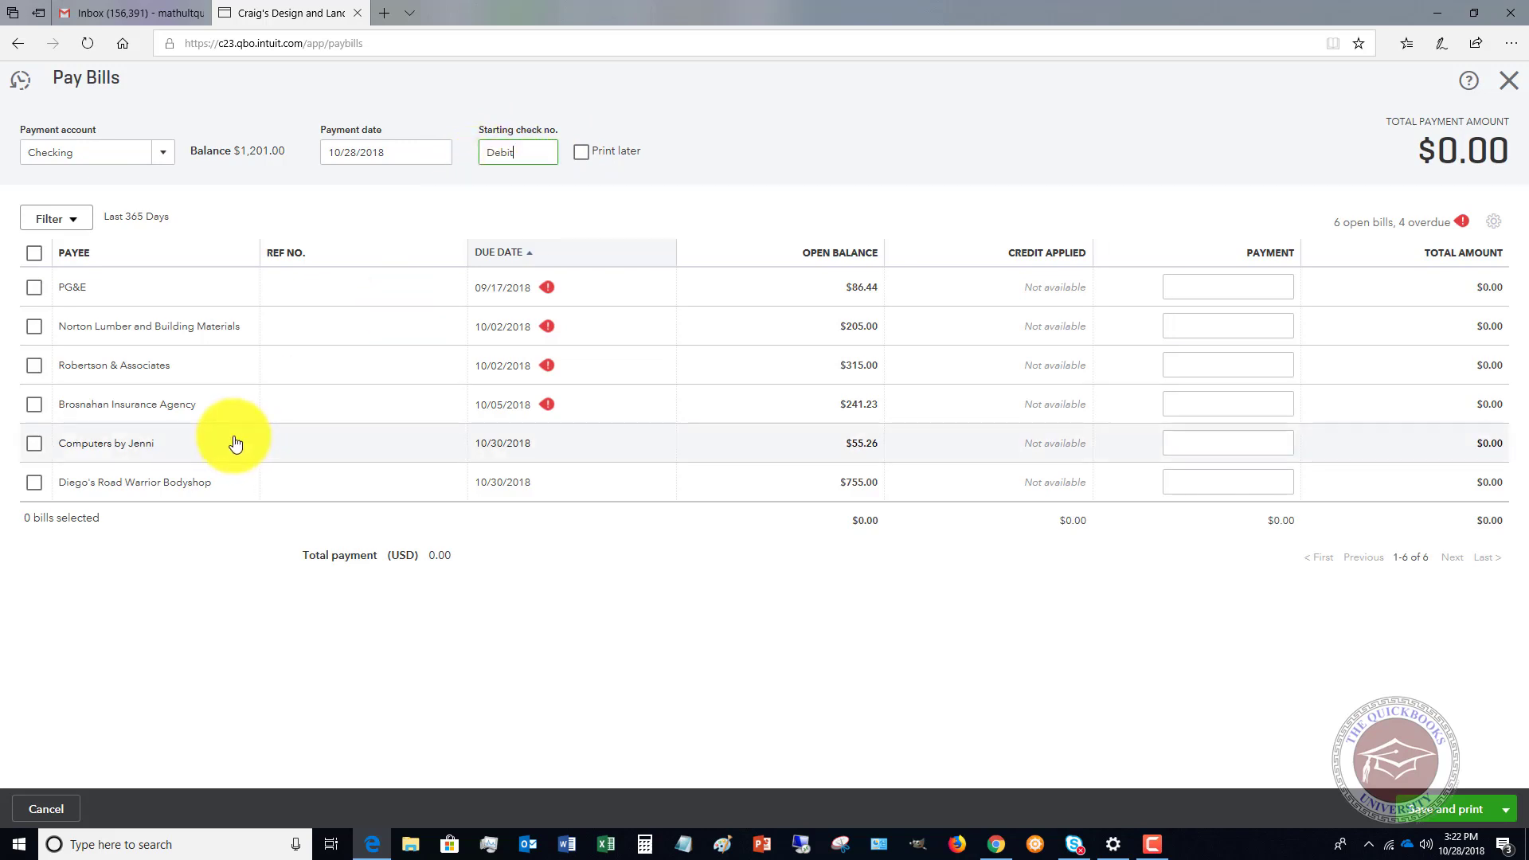
Step: Select the Computers by Jenni $55.26 bill, then close Pay Bills without saving
left_click(33, 442)
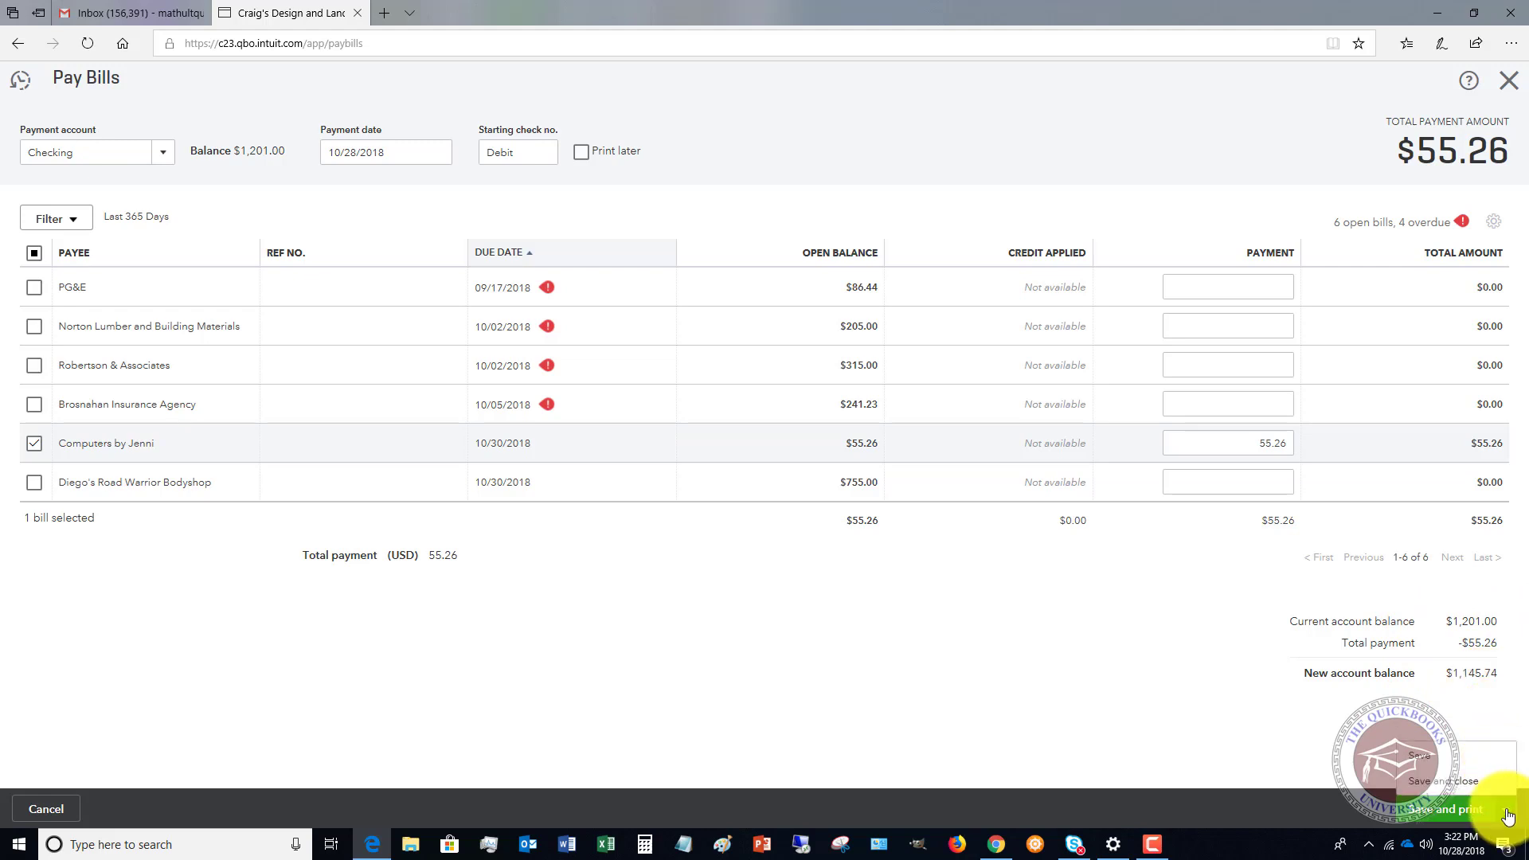
left_click(1508, 815)
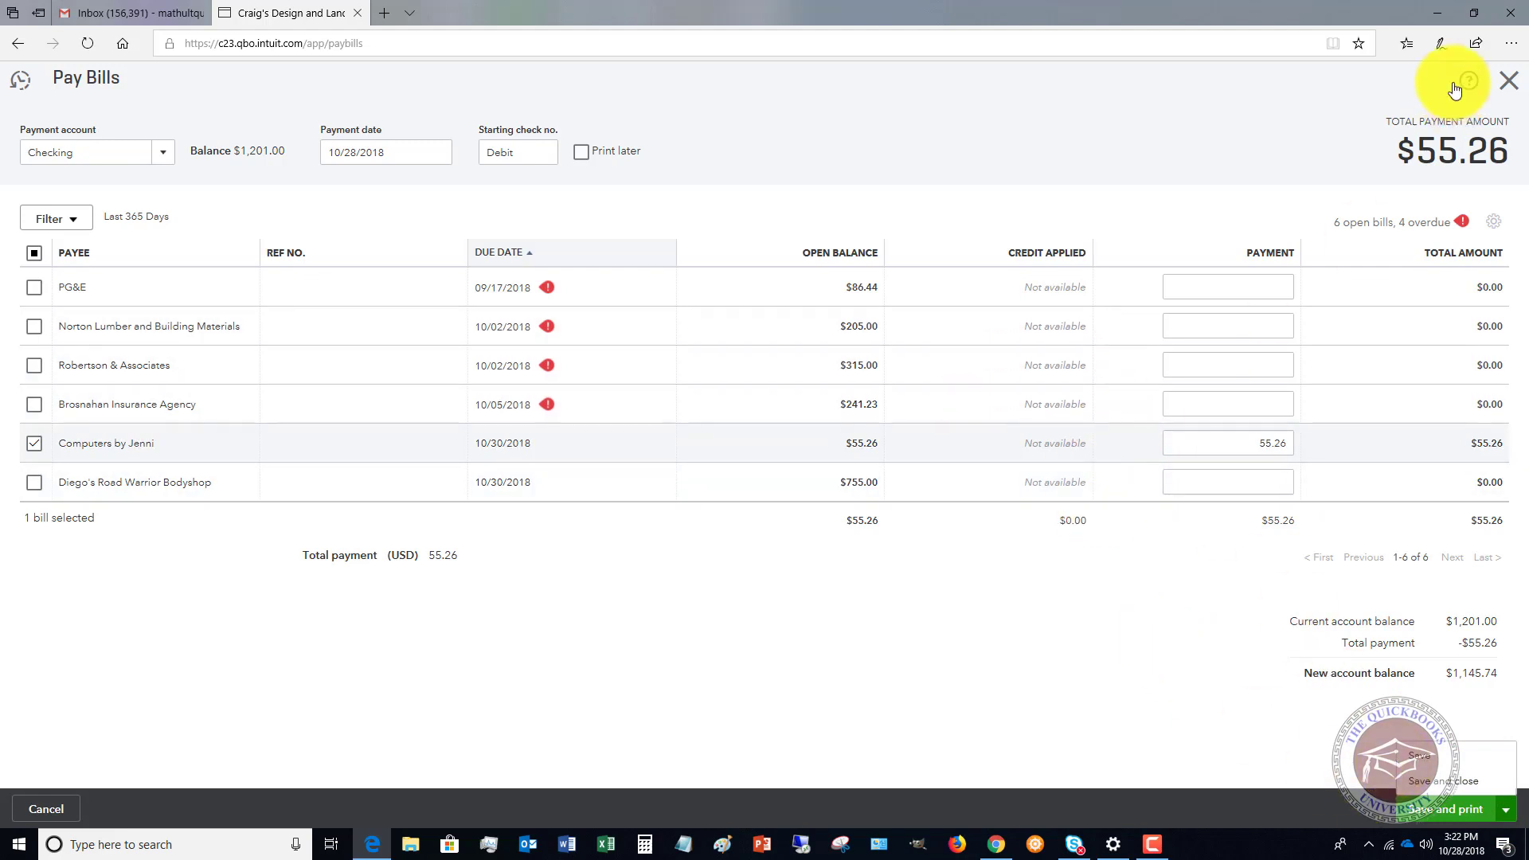
left_click(1509, 82)
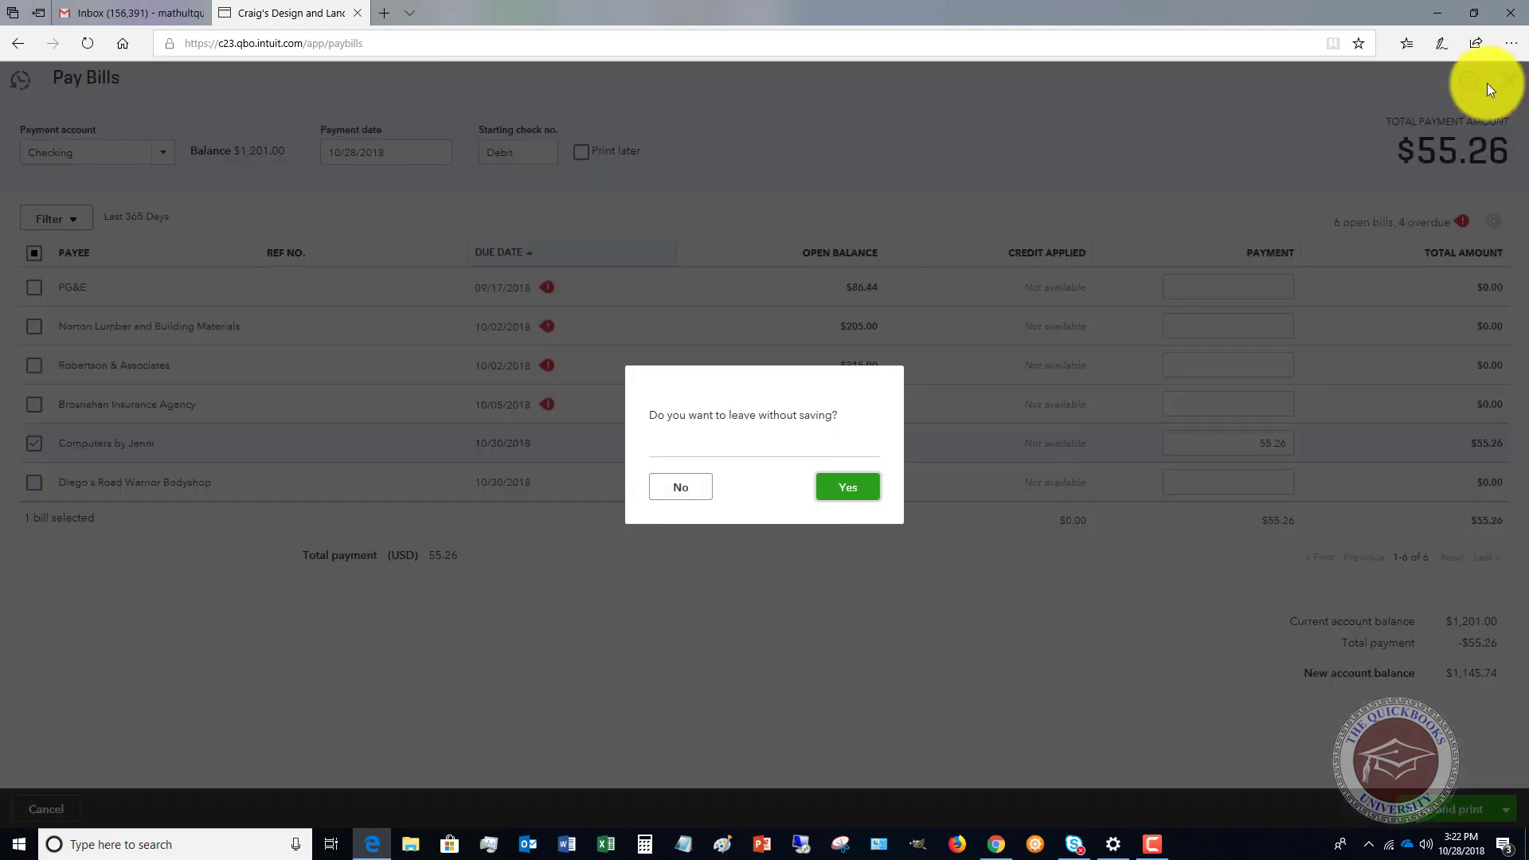
left_click(866, 482)
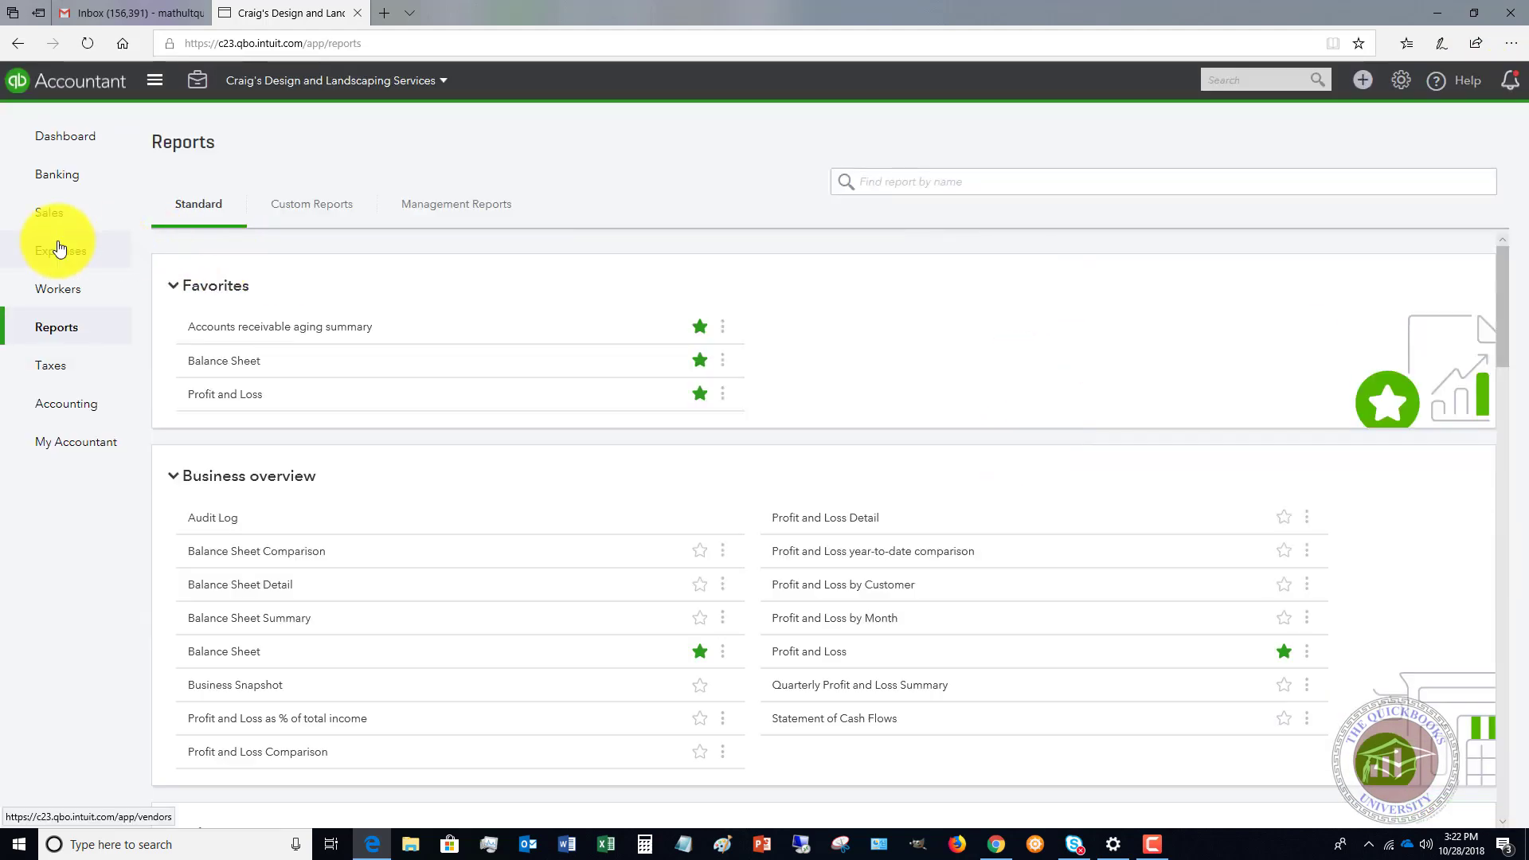
mouse_move(64, 250)
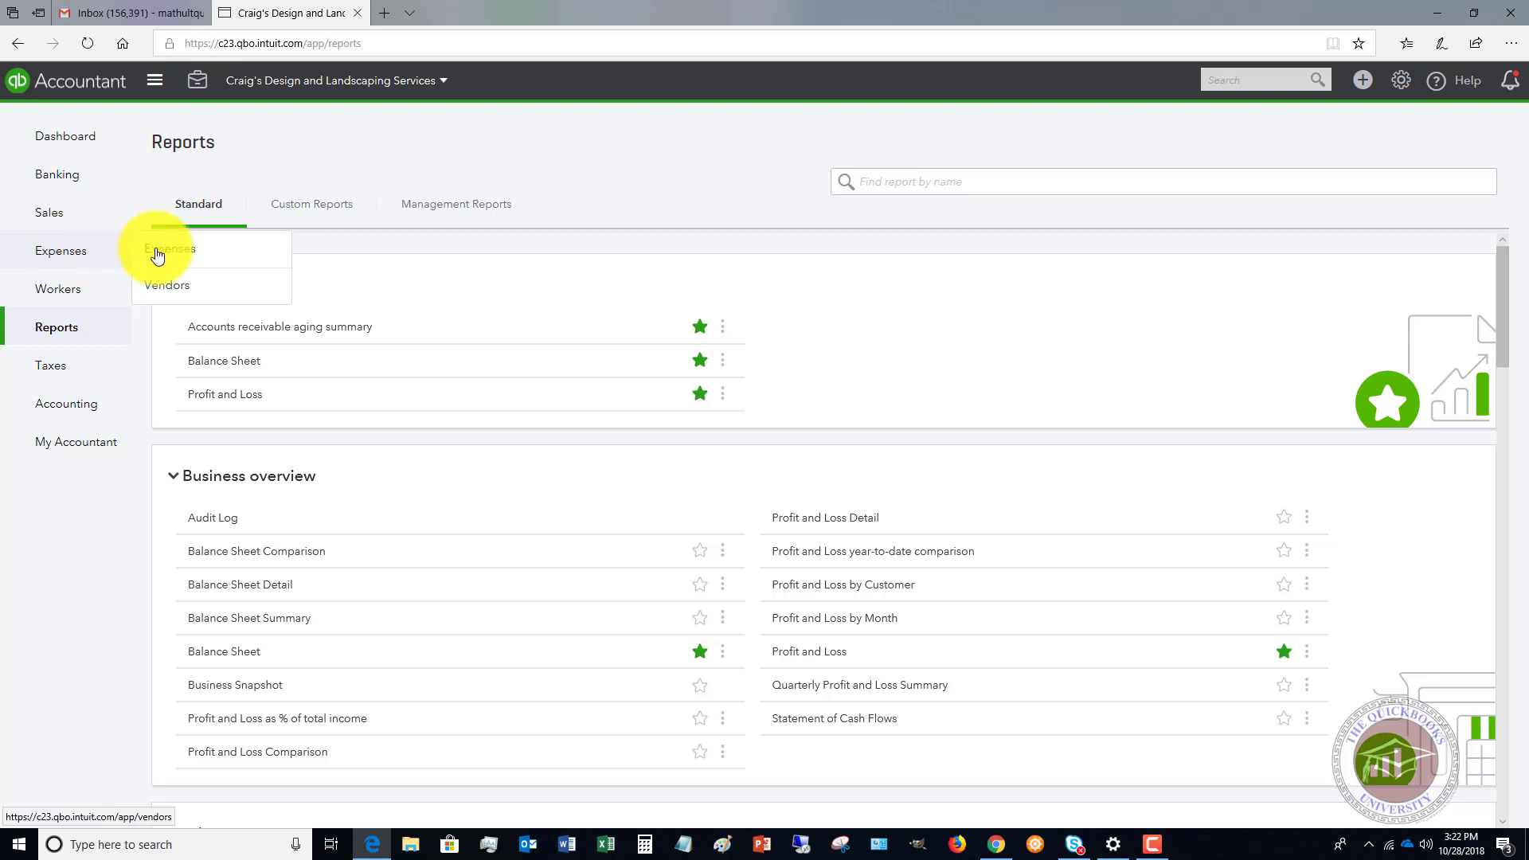
Step: On the Vendors list, try the open bills, paid and purchase order filters, ending on the 4 overdue bills totaling $848
left_click(169, 286)
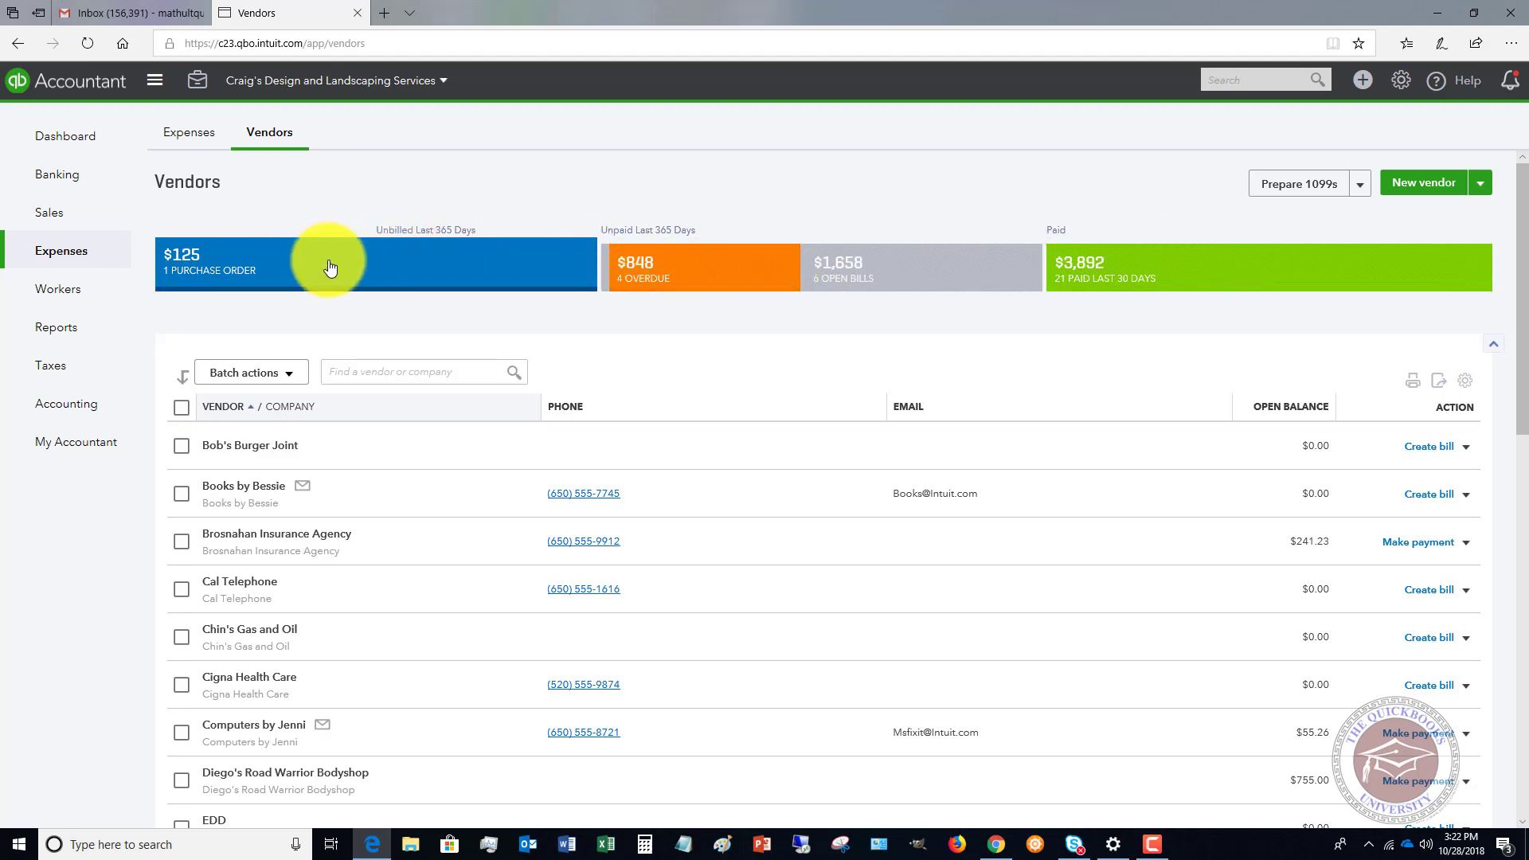
left_click(926, 265)
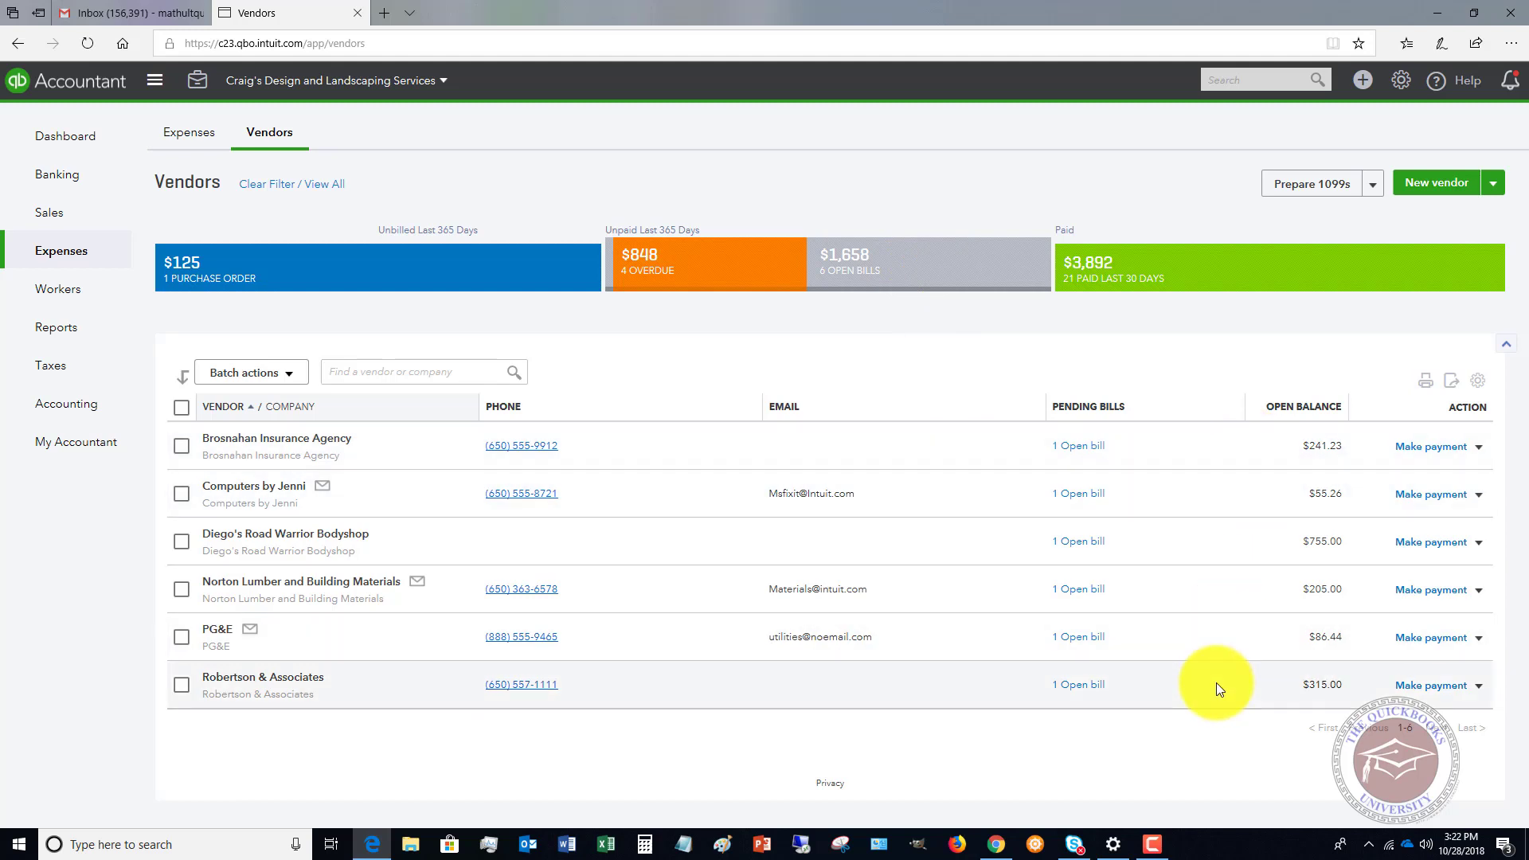
left_click(1267, 271)
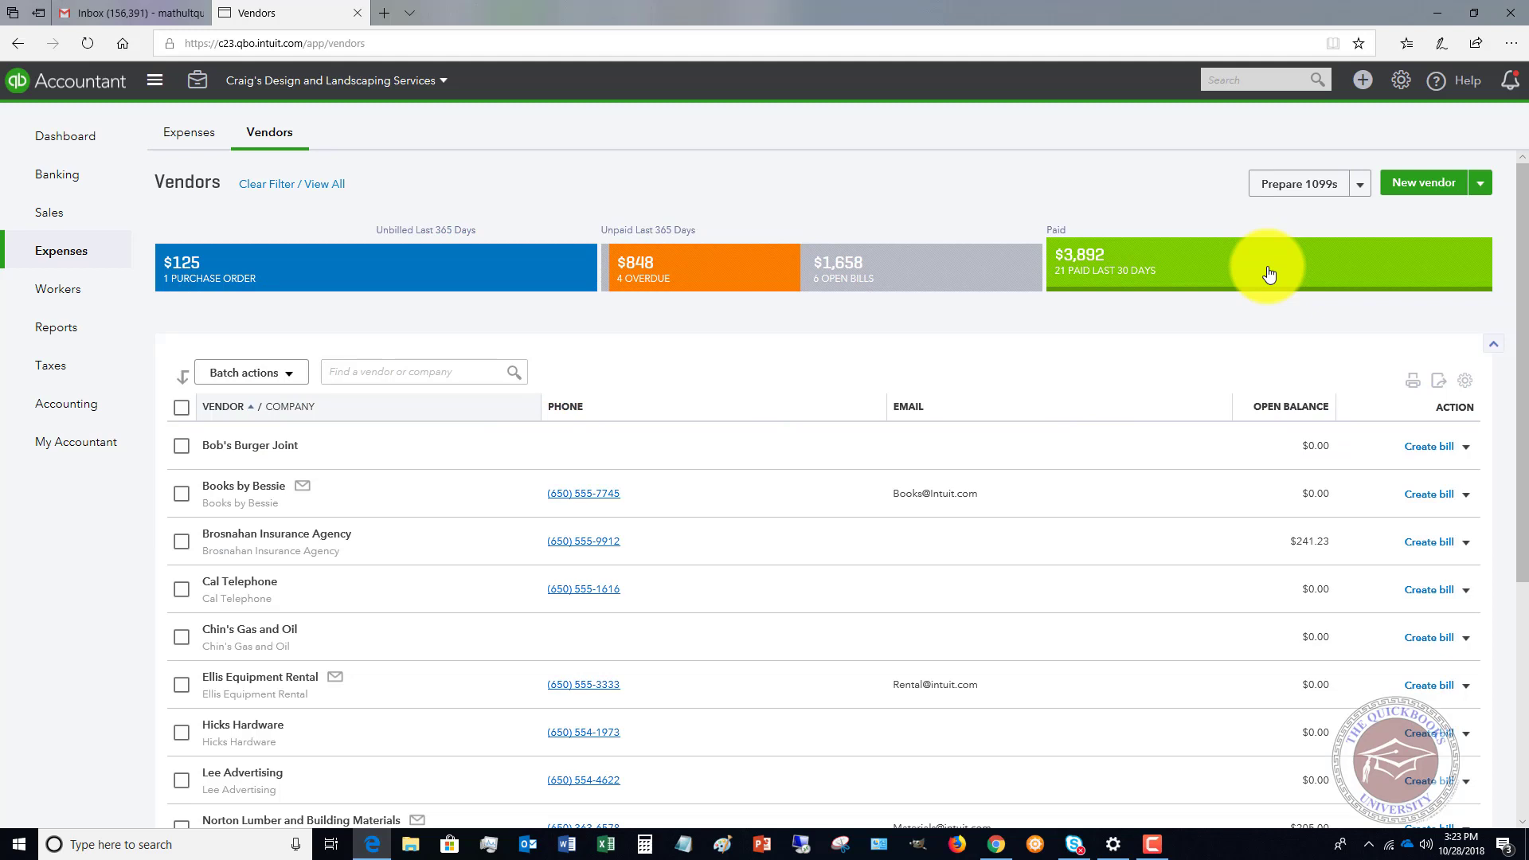
left_click(470, 267)
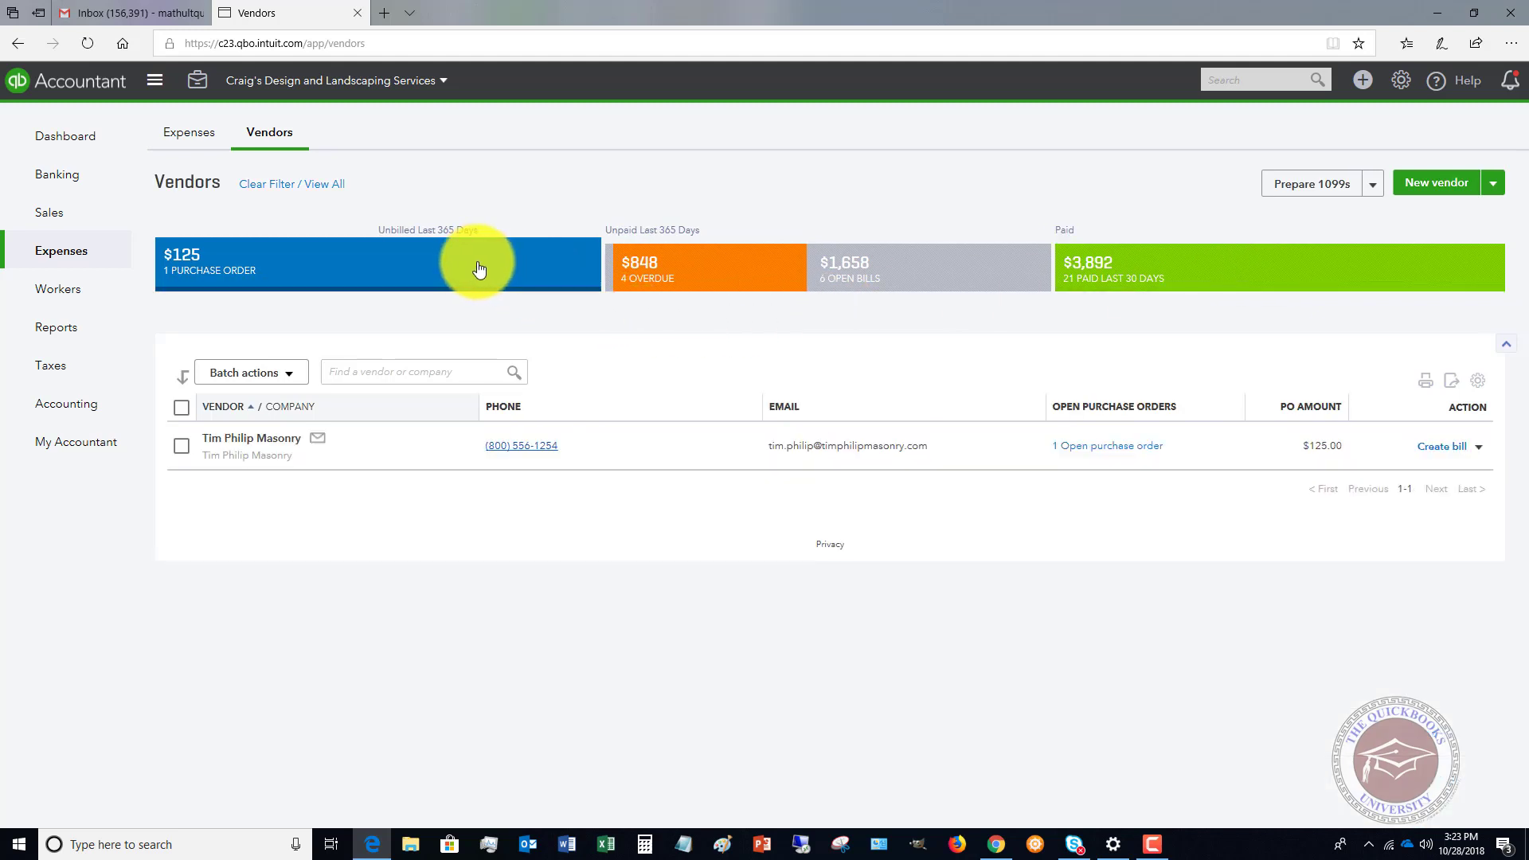
left_click(682, 266)
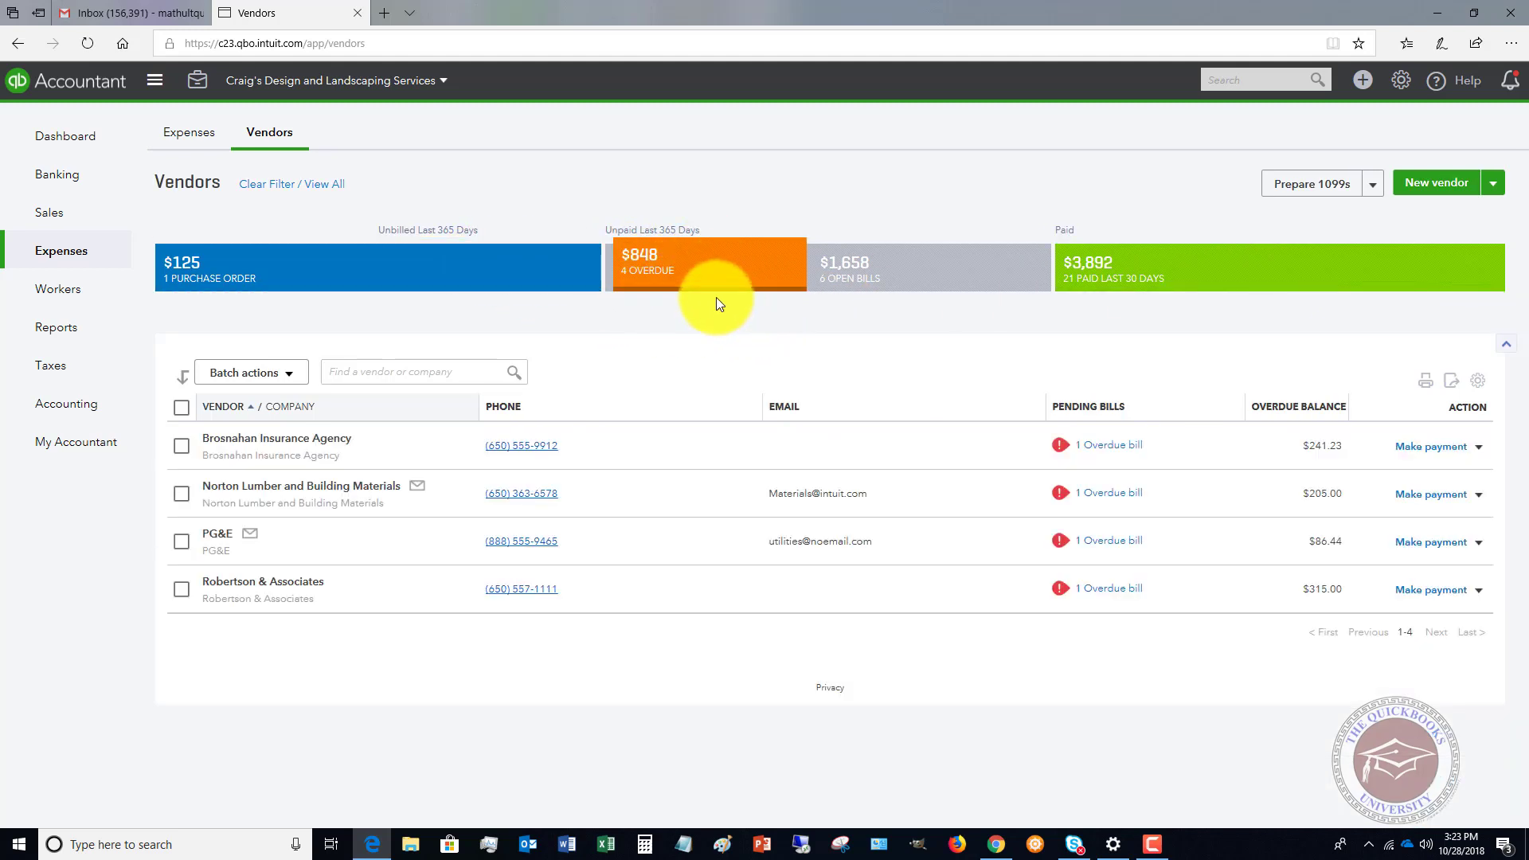